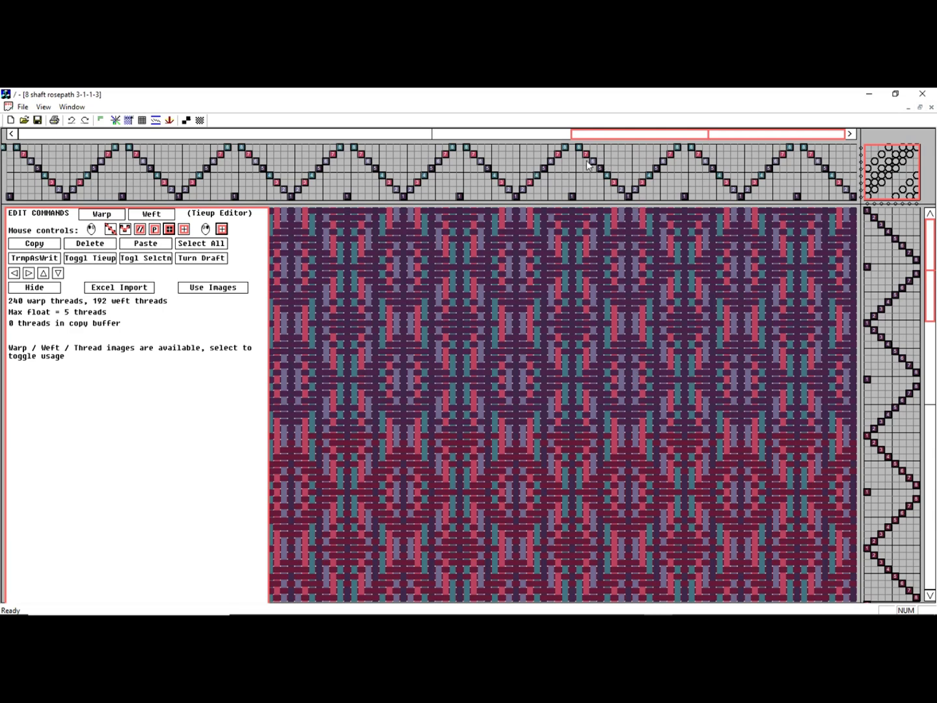
Step: Show the warp editing functions and the additional palette colors for the rosepath draft
{"action": "scroll", "coordinate": [576, 155], "scroll_direction": "up", "scroll_amount": 1}
{"action": "scroll", "coordinate": [581, 193], "scroll_direction": "down", "scroll_amount": 1}
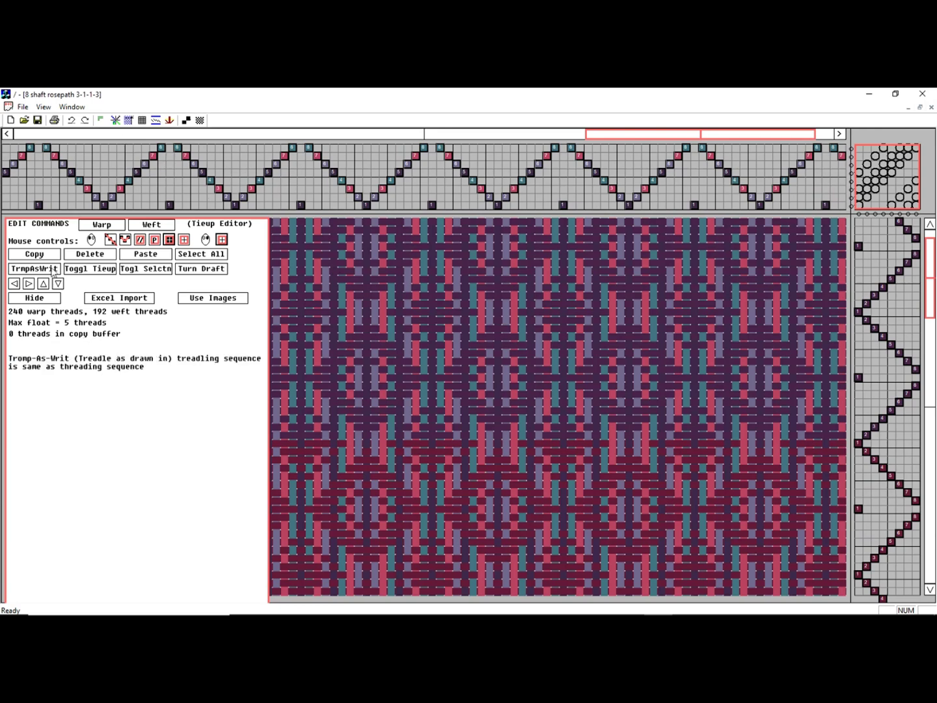
{"action": "left_click", "coordinate": [97, 226]}
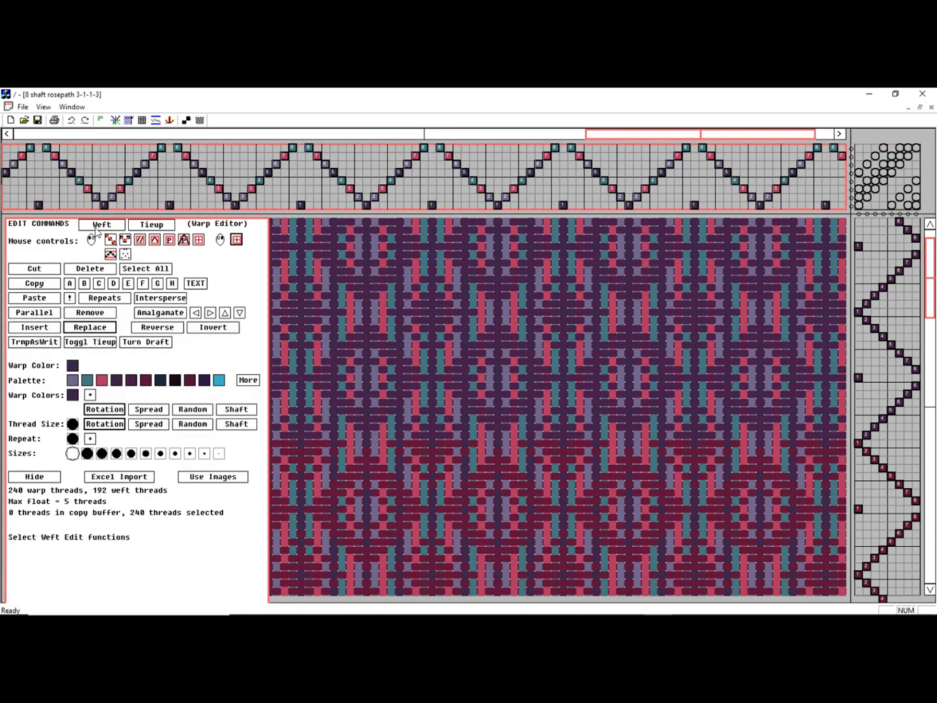
{"action": "left_click", "coordinate": [249, 380]}
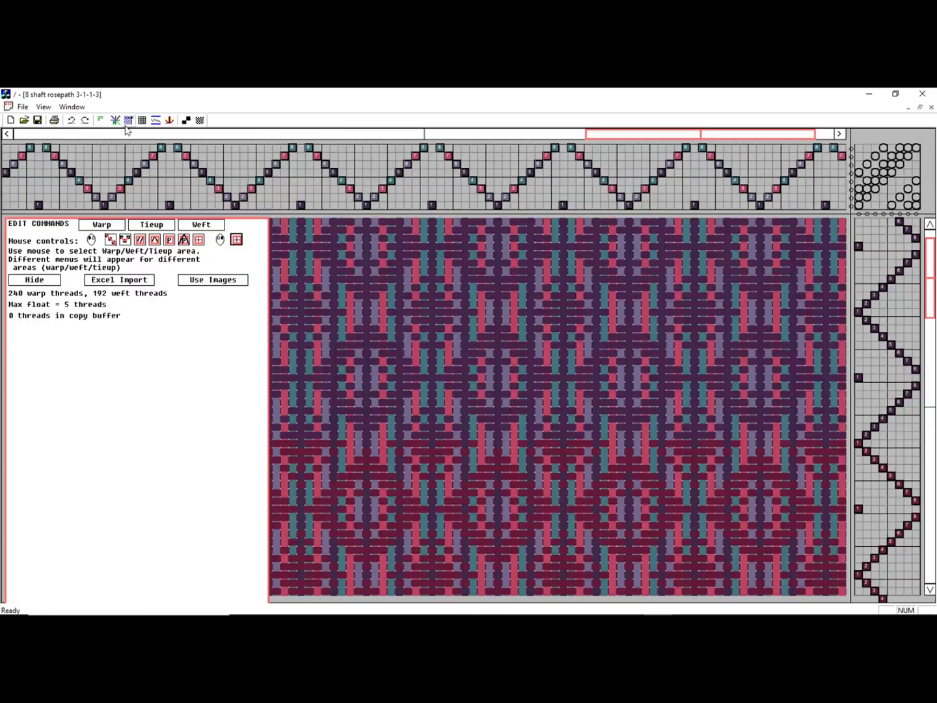
Step: Turn on the use of thread images in the 8 shaft rosepath draft's drawdown
{"action": "left_click", "coordinate": [116, 121]}
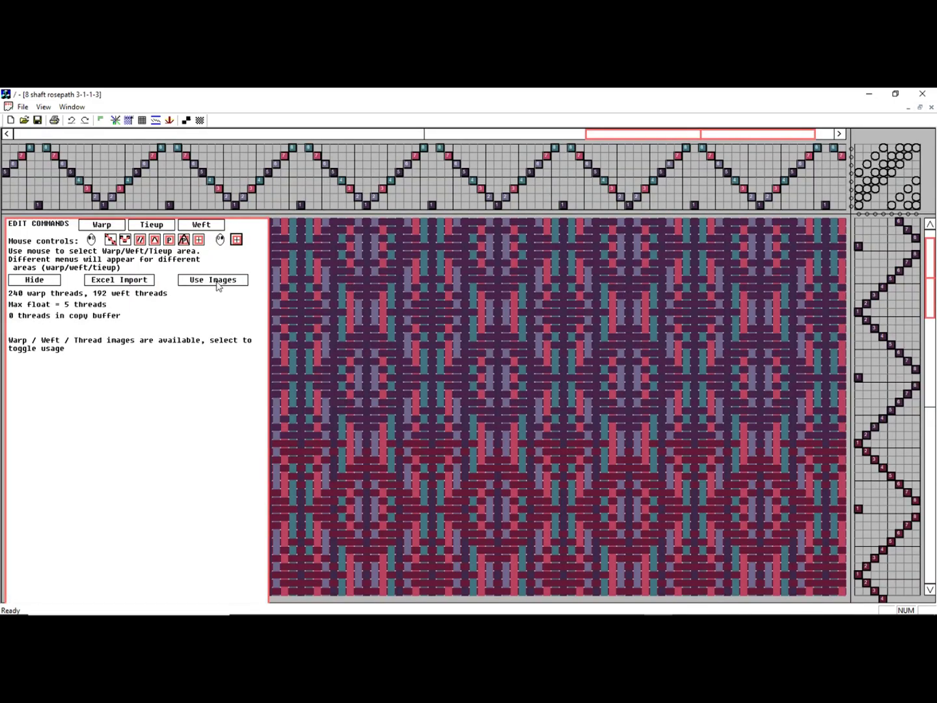
{"action": "left_click", "coordinate": [214, 280]}
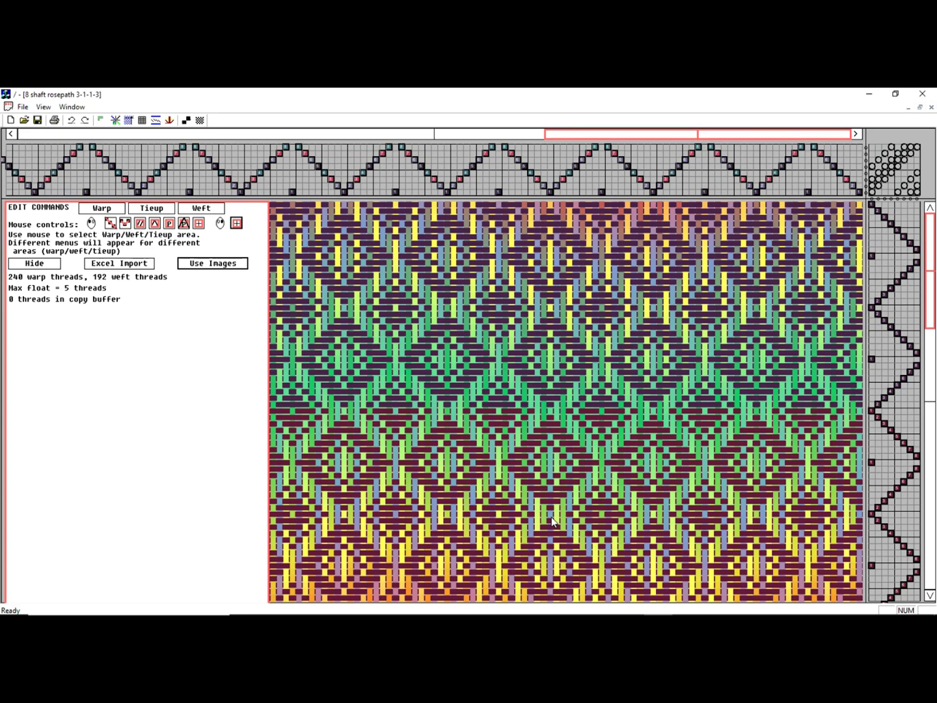
{"action": "scroll", "coordinate": [553, 518], "scroll_direction": "down", "scroll_amount": 3}
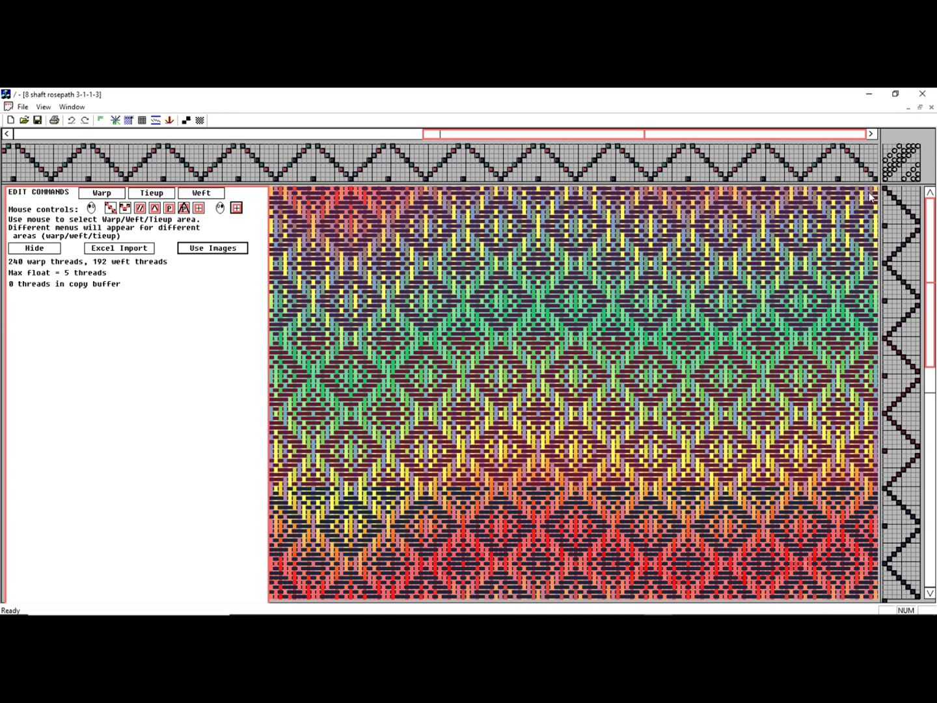
Step: Try filling the entire tie-up grid to expose the gradient warp image alone, and undo the tie-up changes
{"action": "left_click", "coordinate": [125, 208]}
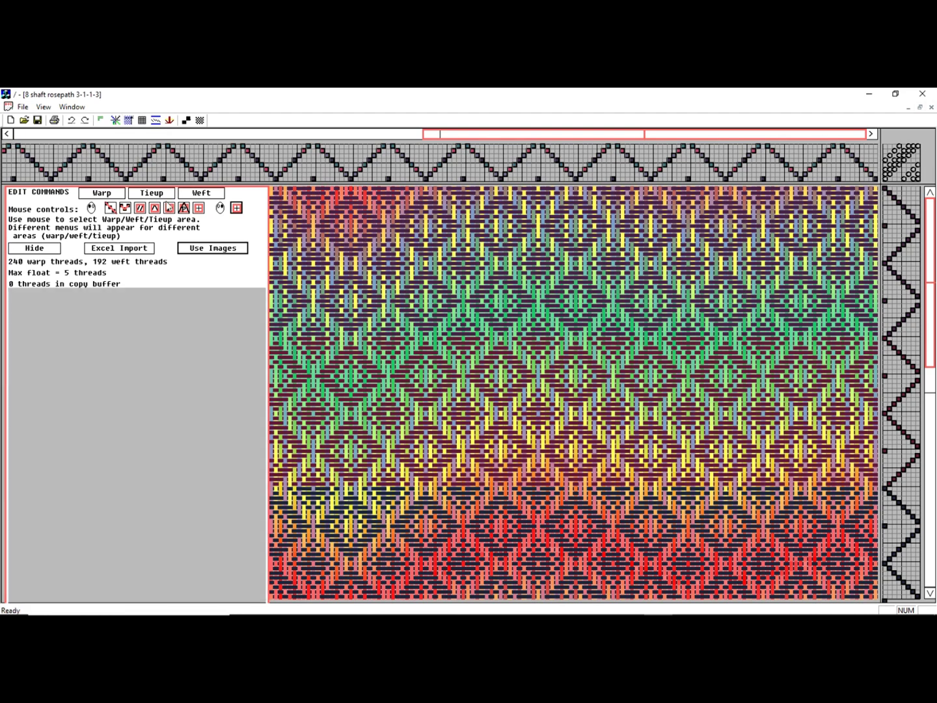
{"action": "left_click", "coordinate": [152, 193]}
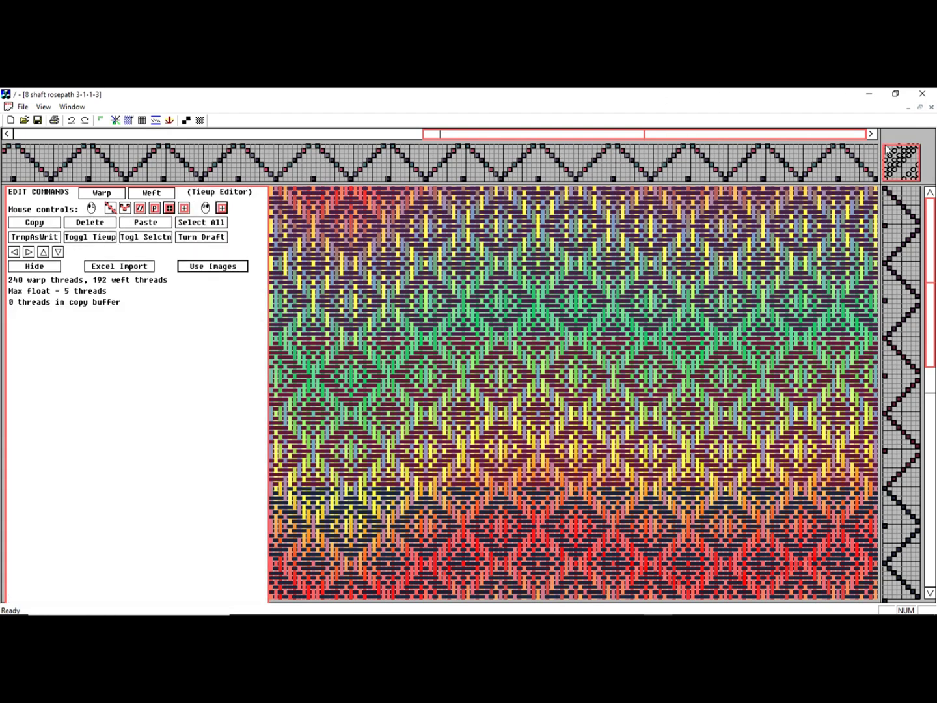
{"action": "left_click", "coordinate": [887, 149]}
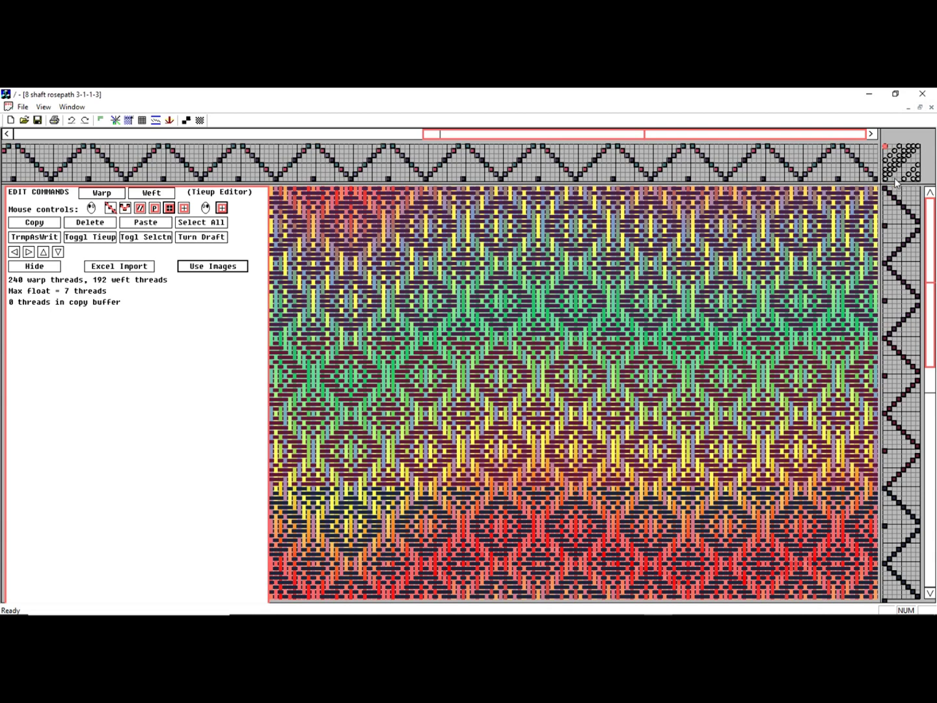
{"action": "left_click", "coordinate": [887, 150]}
{"action": "left_click_drag", "start_coordinate": [887, 151], "coordinate": [918, 185]}
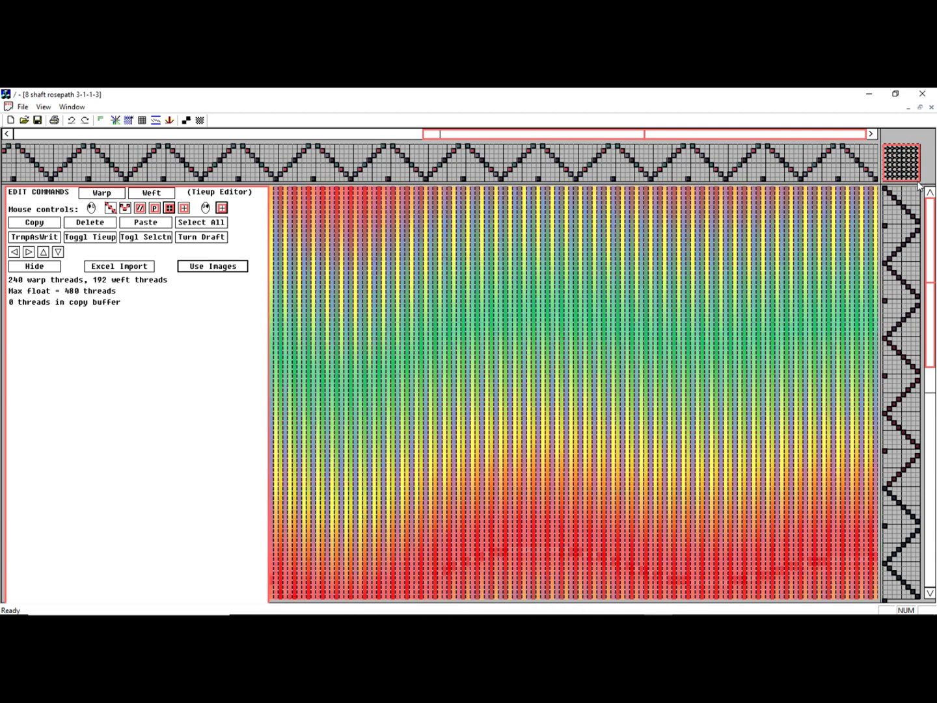
{"action": "scroll", "coordinate": [580, 411], "scroll_direction": "down", "scroll_amount": 2}
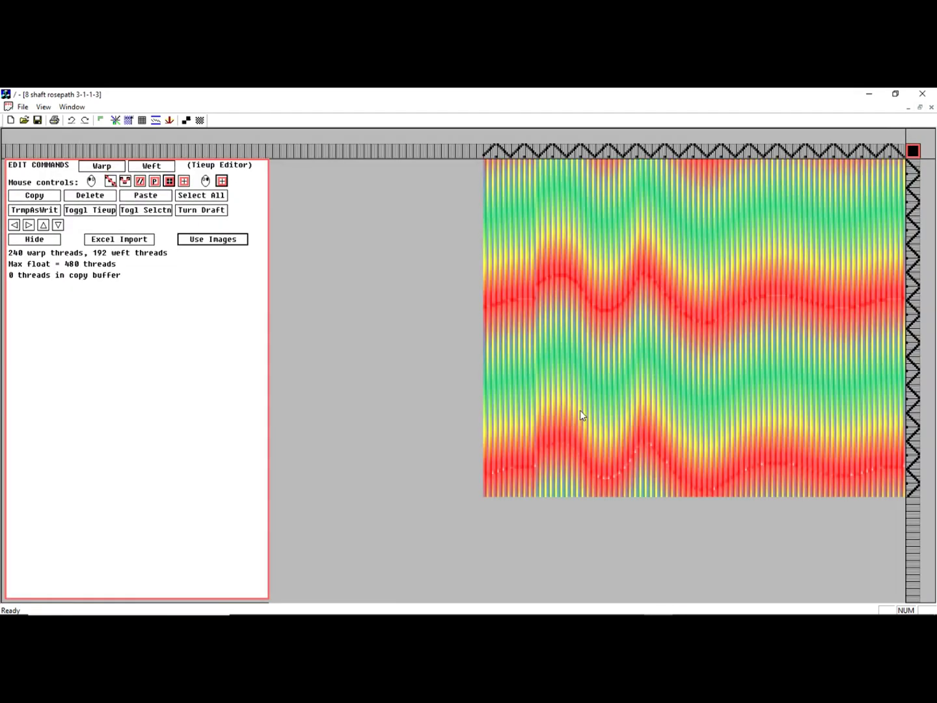
{"action": "scroll", "coordinate": [580, 410], "scroll_direction": "up", "scroll_amount": 2}
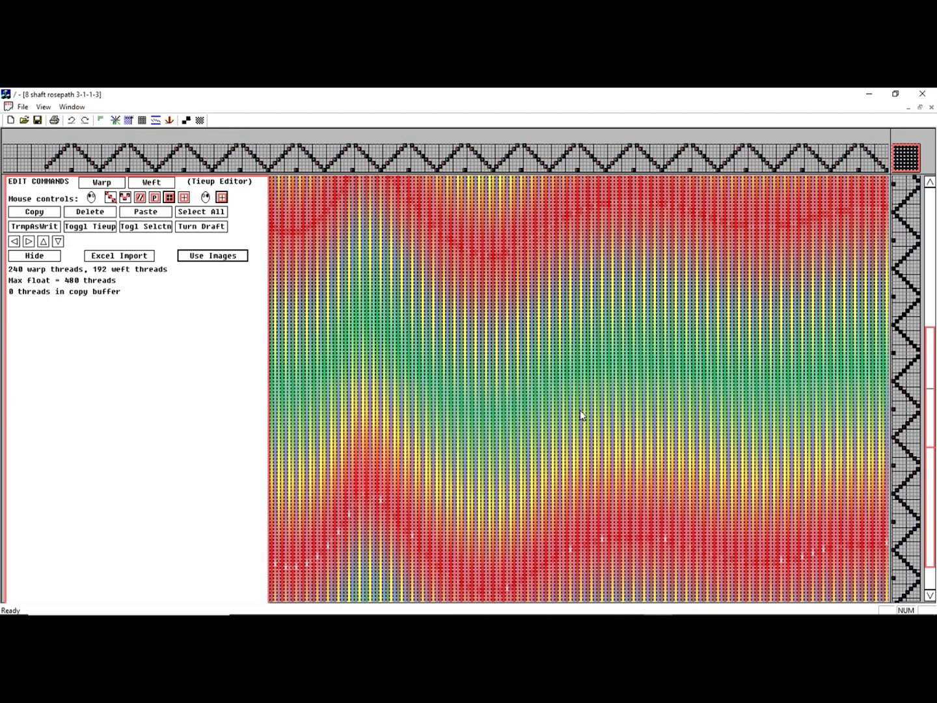
{"action": "left_click", "coordinate": [72, 121]}
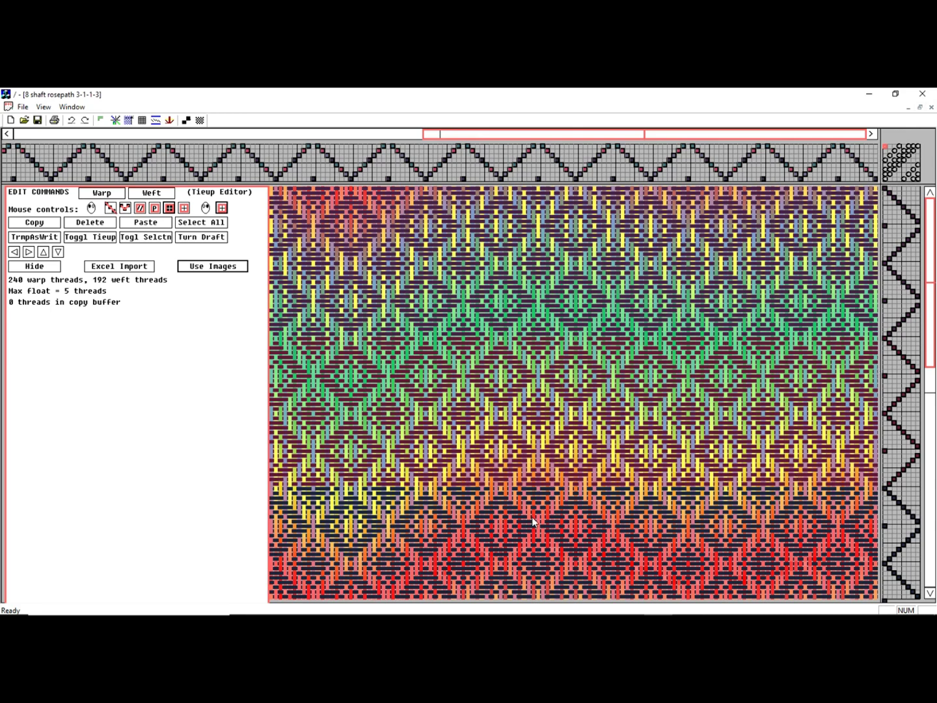
Step: Switch to PowerPoint and format the vertical line on the slide as a gradient line
{"action": "mouse_move", "coordinate": [547, 612]}
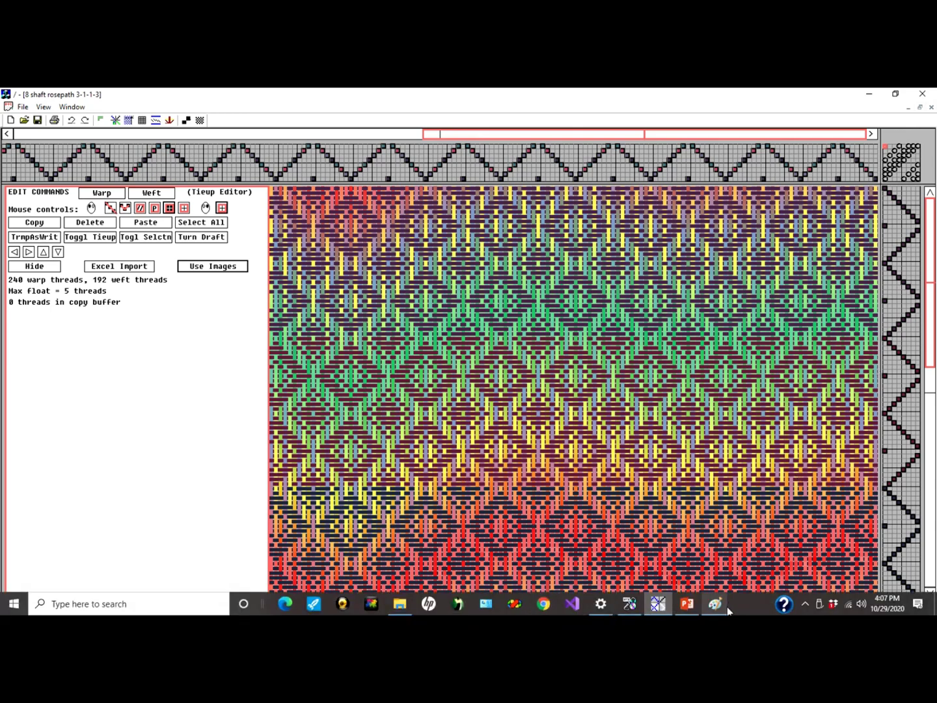
{"action": "mouse_move", "coordinate": [722, 610]}
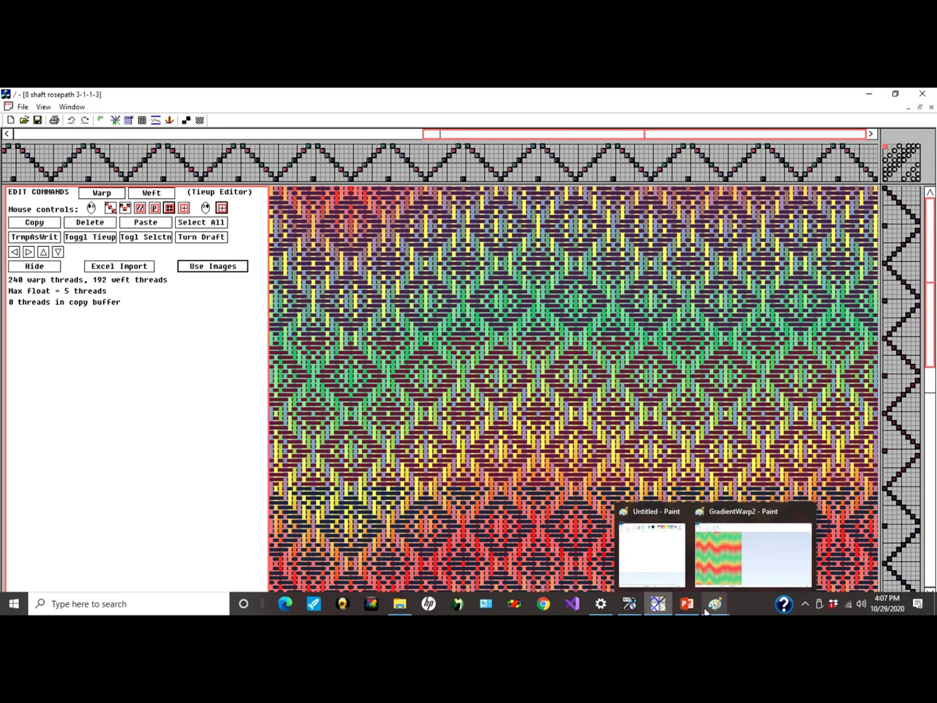
{"action": "mouse_move", "coordinate": [659, 608]}
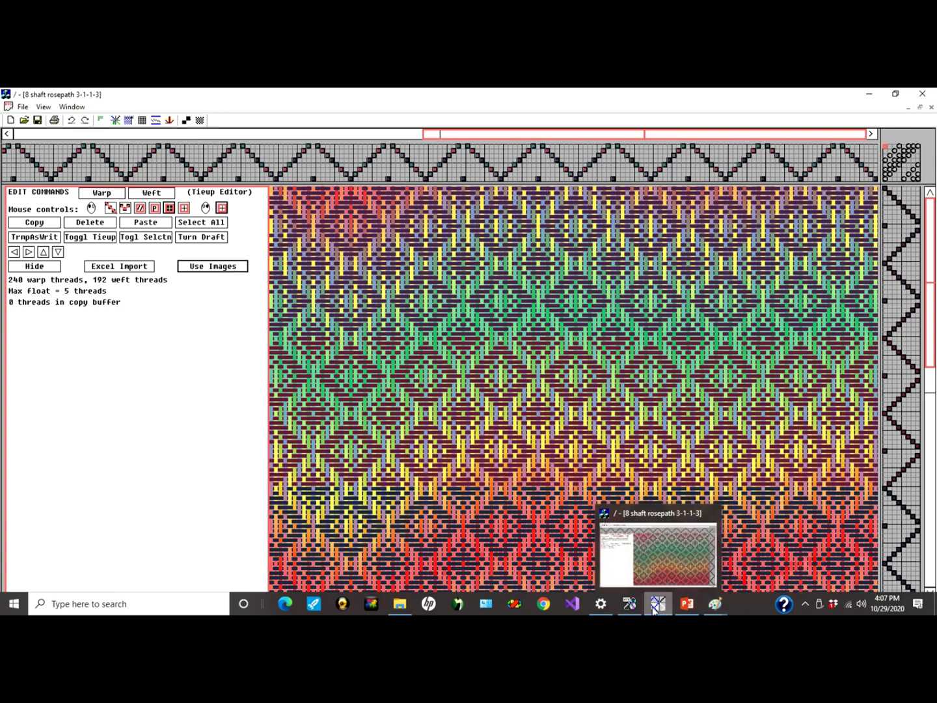
{"action": "left_click", "coordinate": [692, 607]}
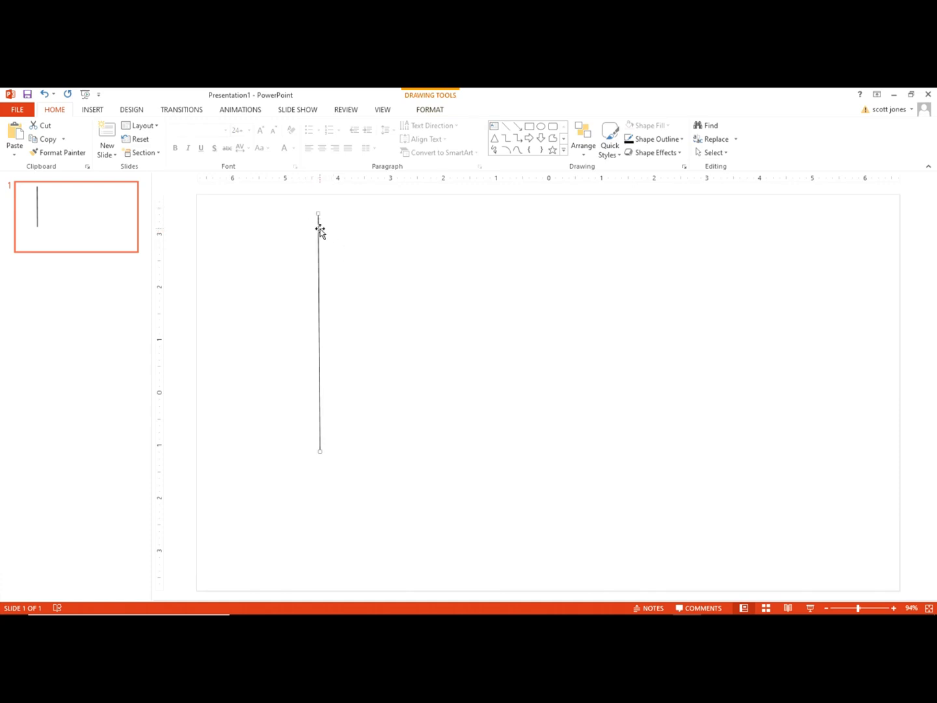
{"action": "right_click", "coordinate": [320, 281]}
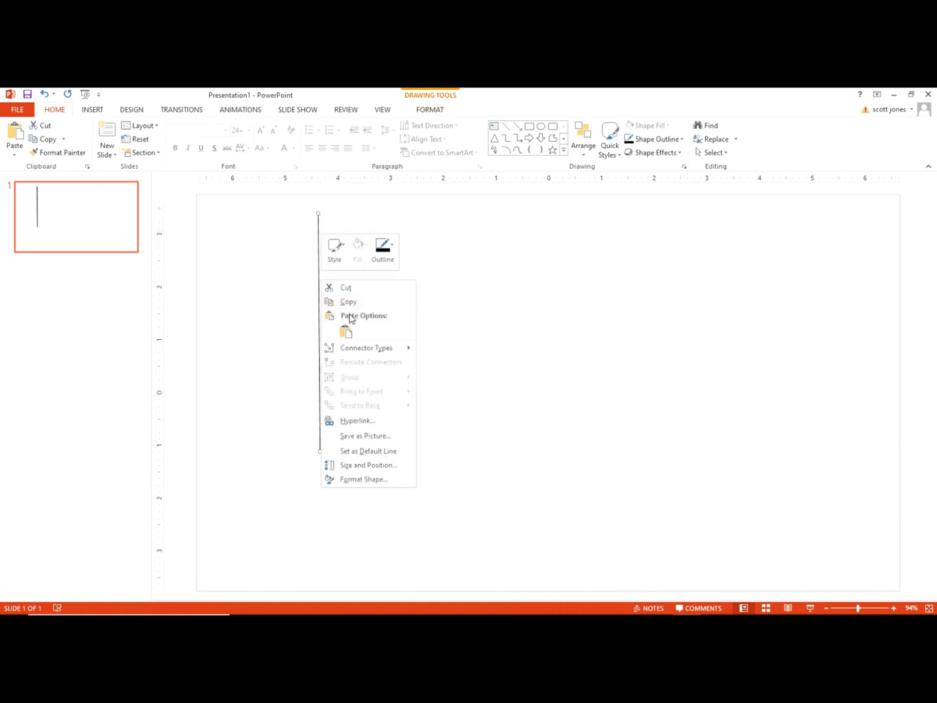
{"action": "left_click", "coordinate": [368, 481]}
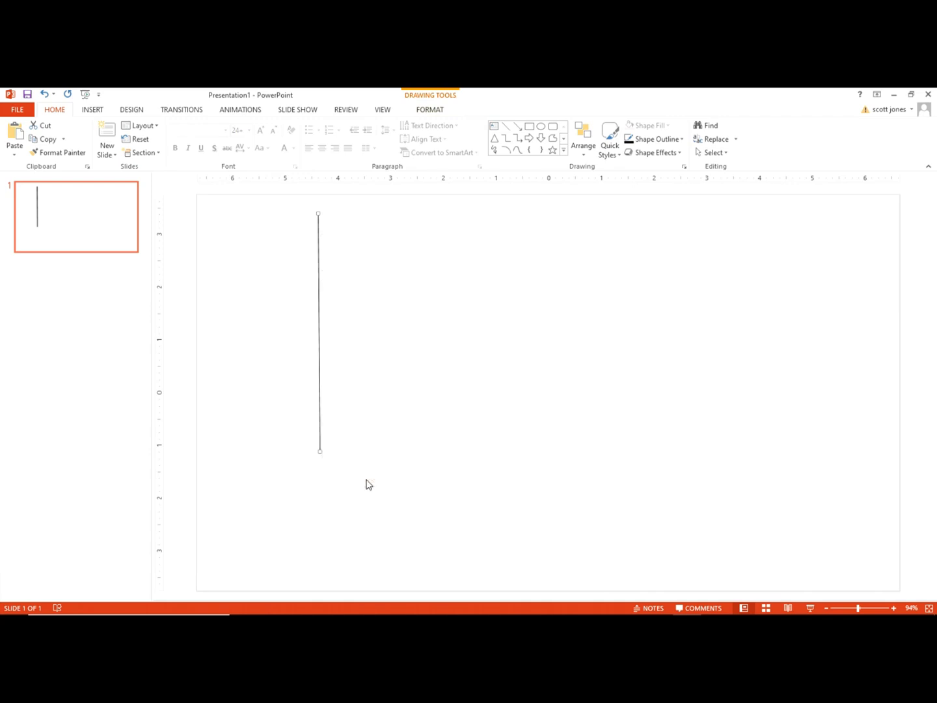
{"action": "left_click", "coordinate": [815, 366]}
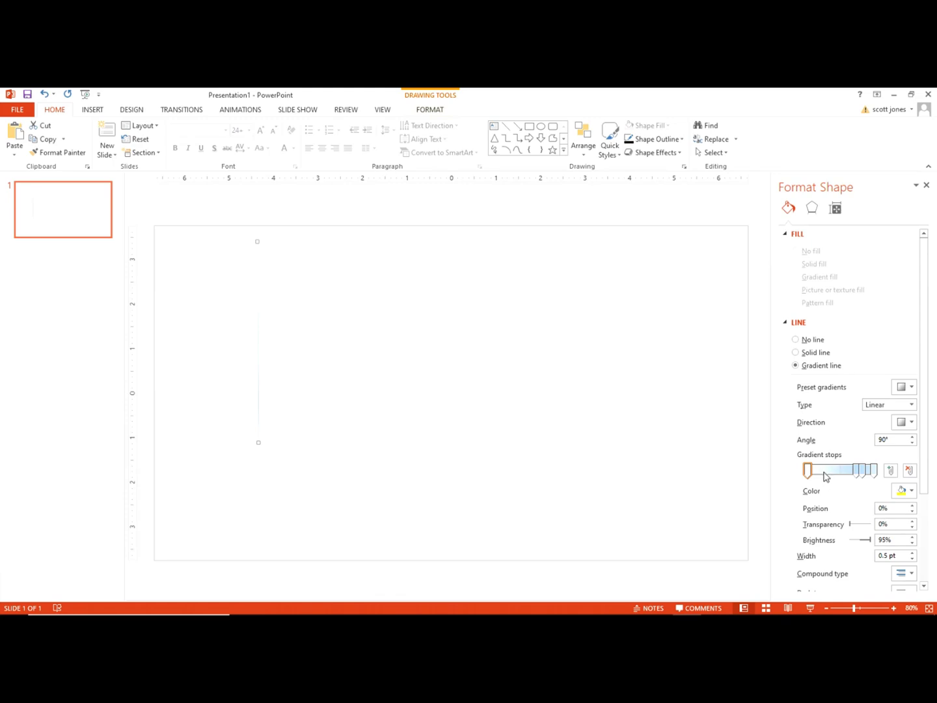
Step: Add three gradient stops to the line between its first stop and the stop at 74%, including ones at 16% and 56%
{"action": "left_click", "coordinate": [822, 474]}
{"action": "left_click", "coordinate": [837, 475]}
{"action": "left_click", "coordinate": [840, 475]}
{"action": "left_click", "coordinate": [846, 475]}
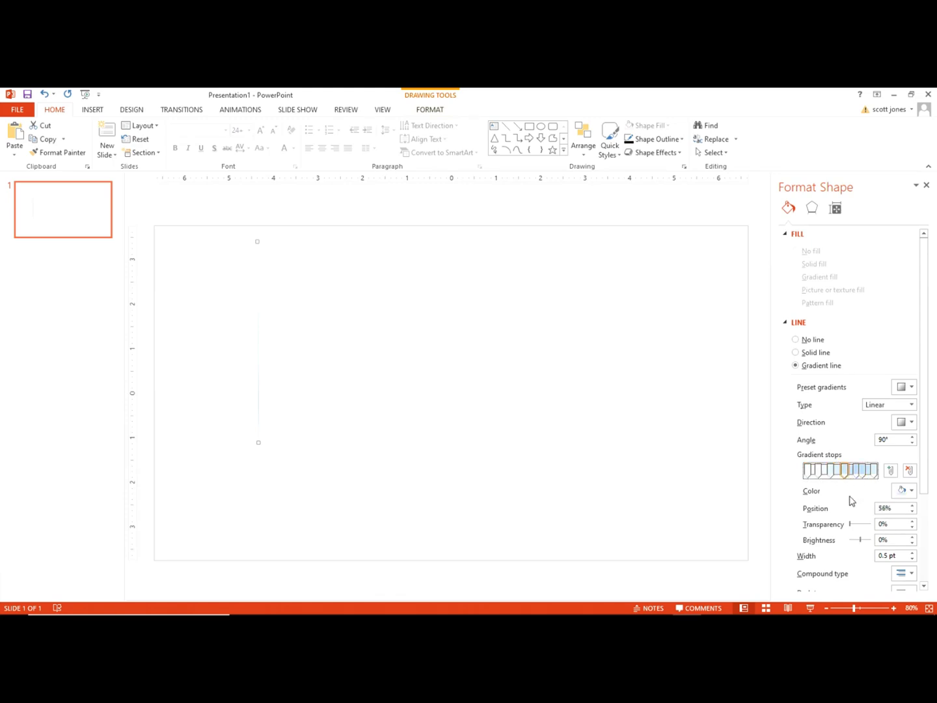
Step: Color the line's gradient stop at 0% red and the one at 16% yellow
{"action": "left_click", "coordinate": [805, 471]}
{"action": "left_click", "coordinate": [905, 493]}
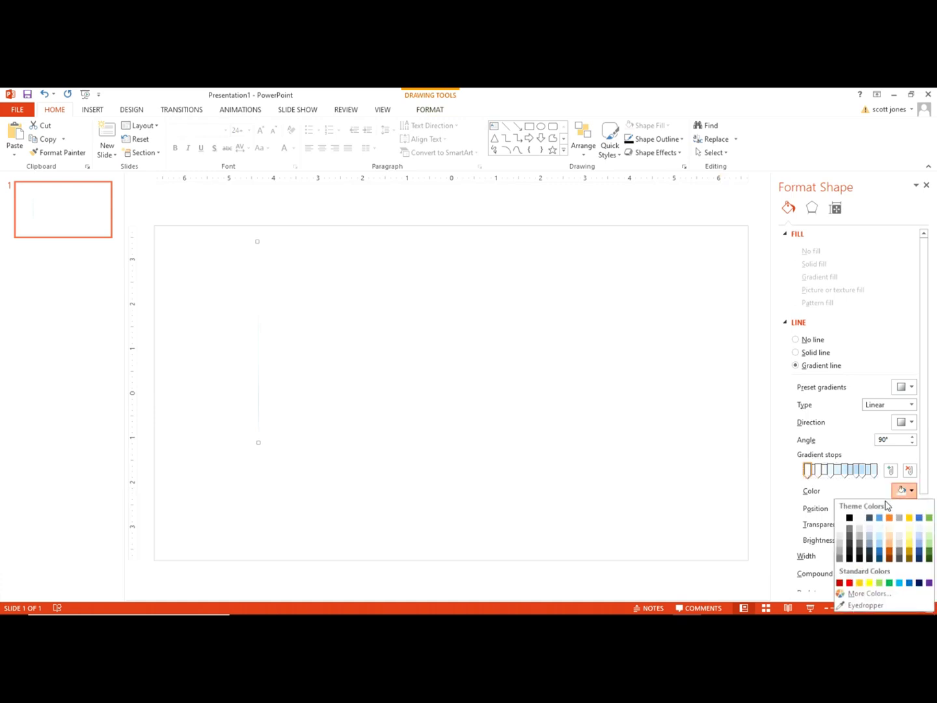
{"action": "left_click", "coordinate": [849, 583]}
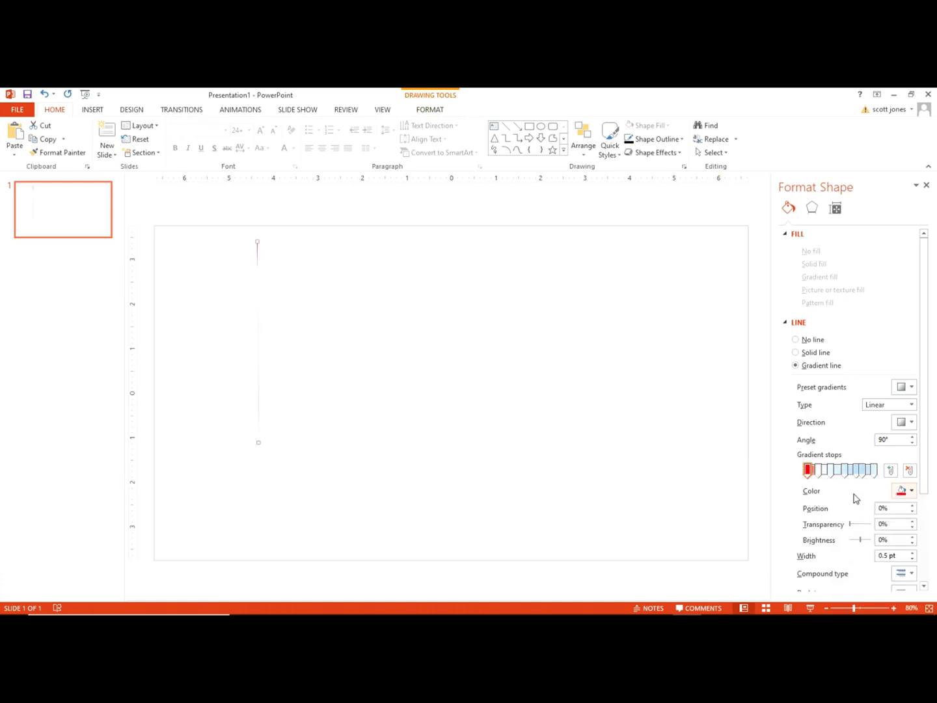
{"action": "left_click", "coordinate": [818, 470]}
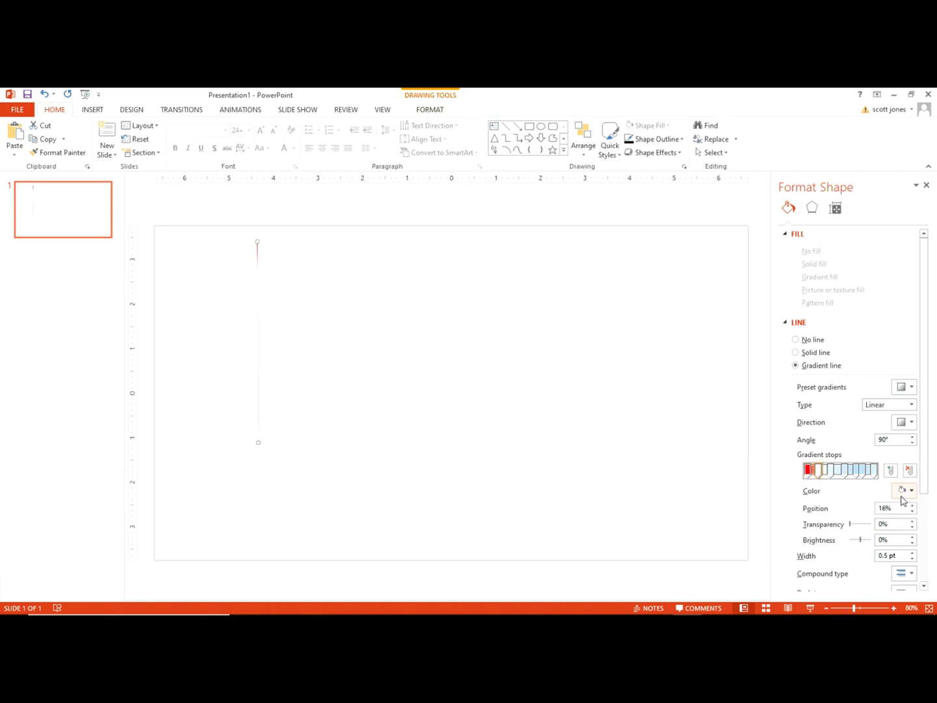
{"action": "left_click", "coordinate": [905, 493]}
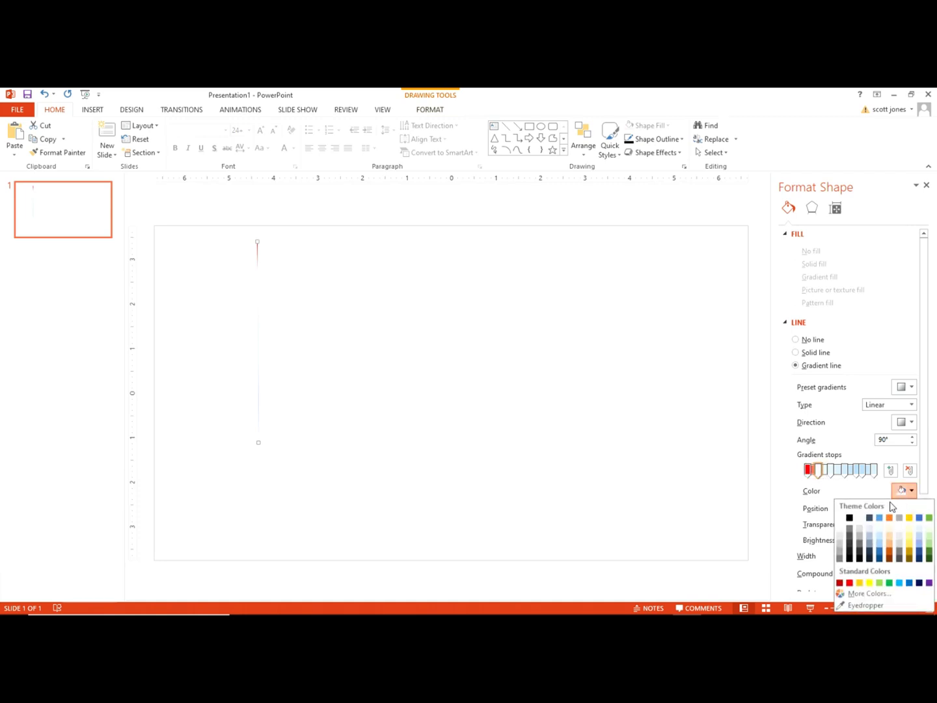
{"action": "left_click", "coordinate": [870, 583]}
Step: Color the line's third gradient stop green and the stop at 56% blue
{"action": "left_click", "coordinate": [831, 476]}
{"action": "left_click", "coordinate": [908, 492]}
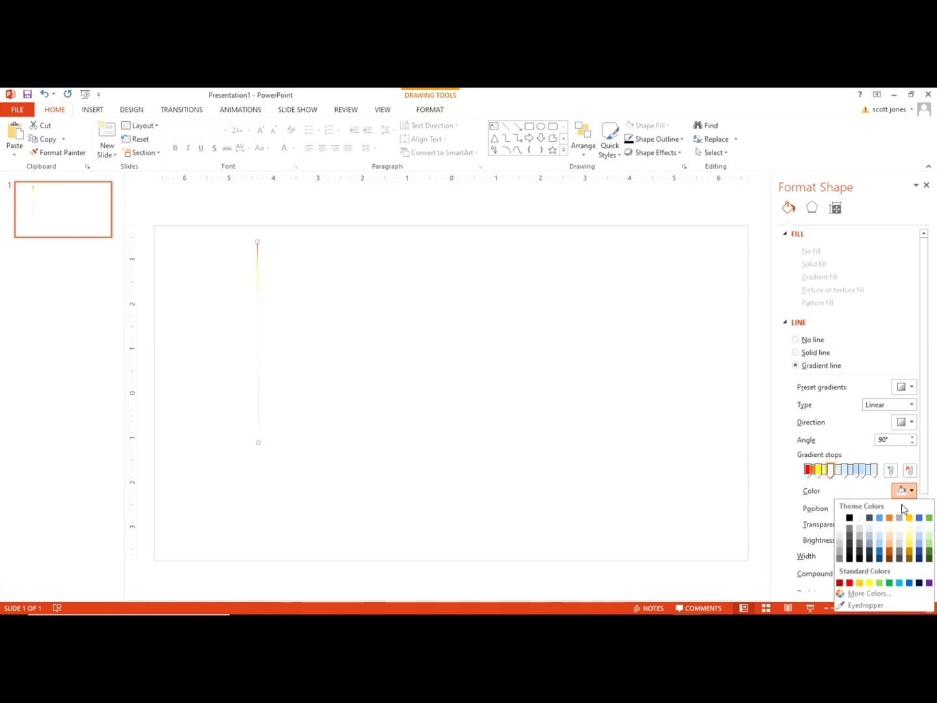
{"action": "left_click", "coordinate": [890, 583]}
{"action": "left_click", "coordinate": [846, 474]}
{"action": "left_click", "coordinate": [904, 493]}
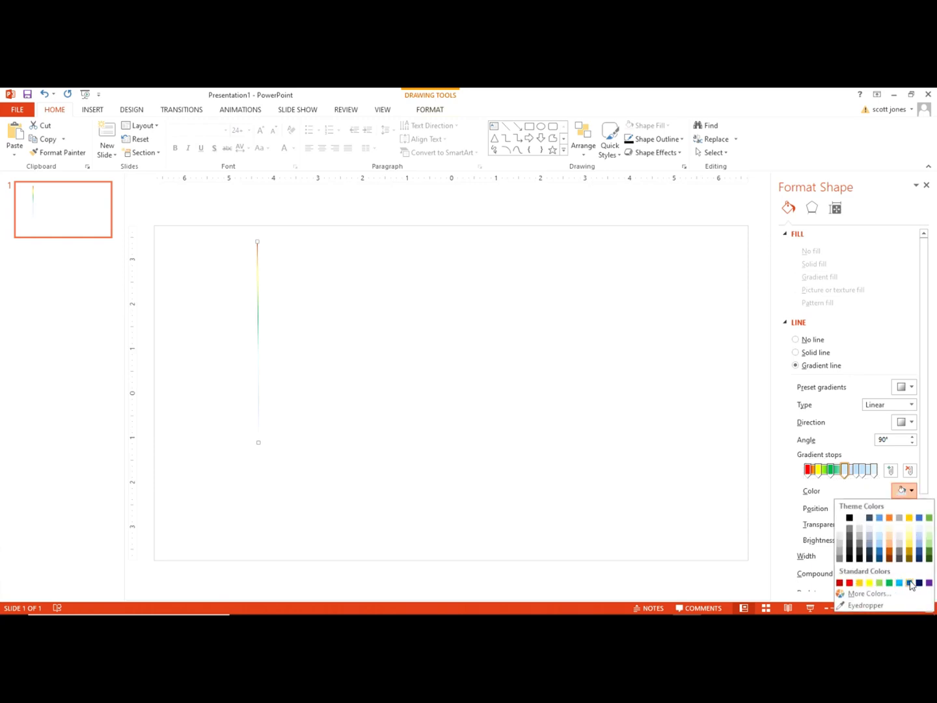
{"action": "left_click", "coordinate": [909, 582]}
Step: Remove the gradient stop at 83% and color the end stop at 100% dark red
{"action": "left_click", "coordinate": [864, 475]}
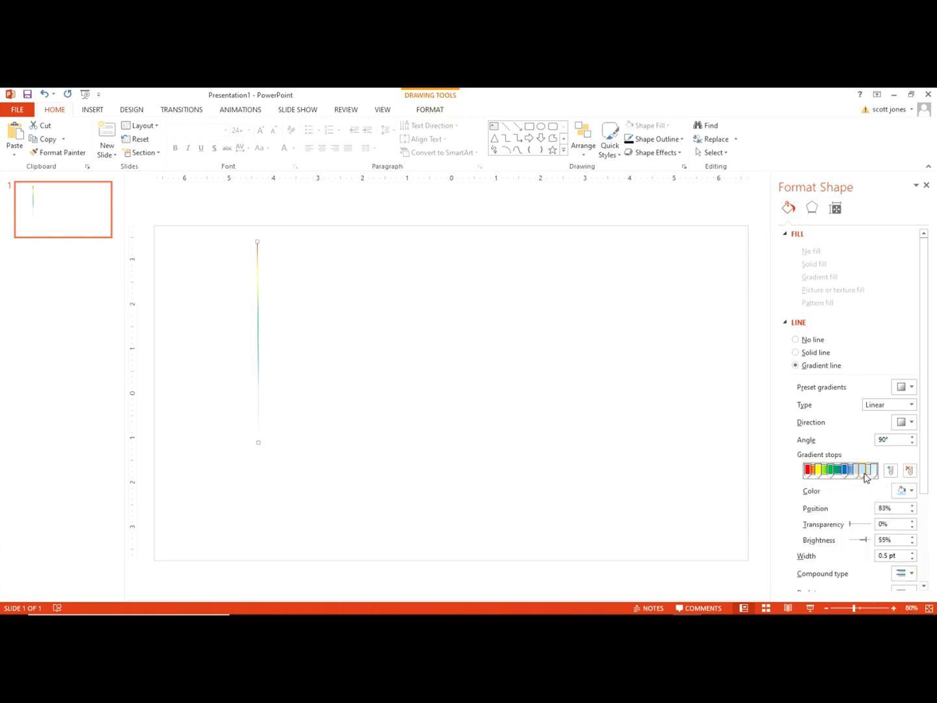
{"action": "left_click", "coordinate": [911, 471]}
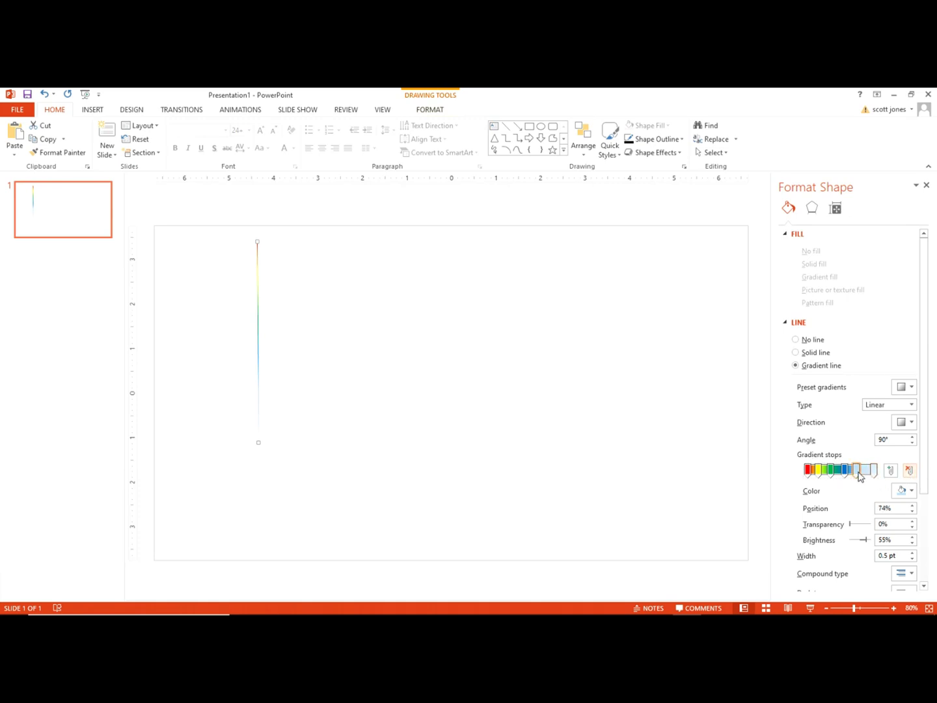
{"action": "left_click", "coordinate": [906, 495]}
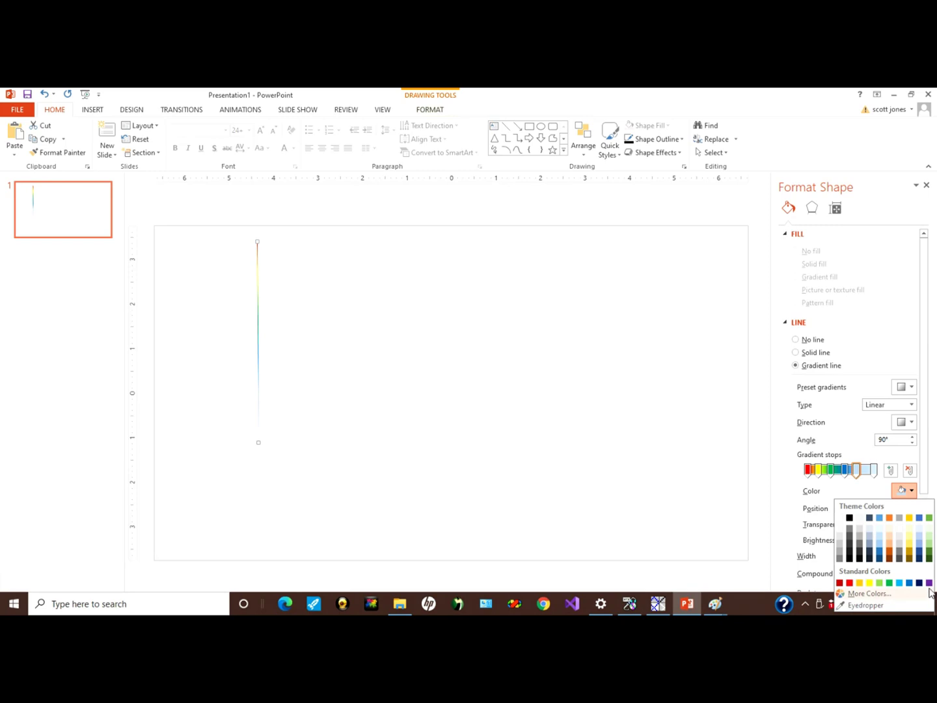
{"action": "left_click", "coordinate": [876, 477]}
{"action": "left_click", "coordinate": [875, 473]}
{"action": "left_click", "coordinate": [903, 490]}
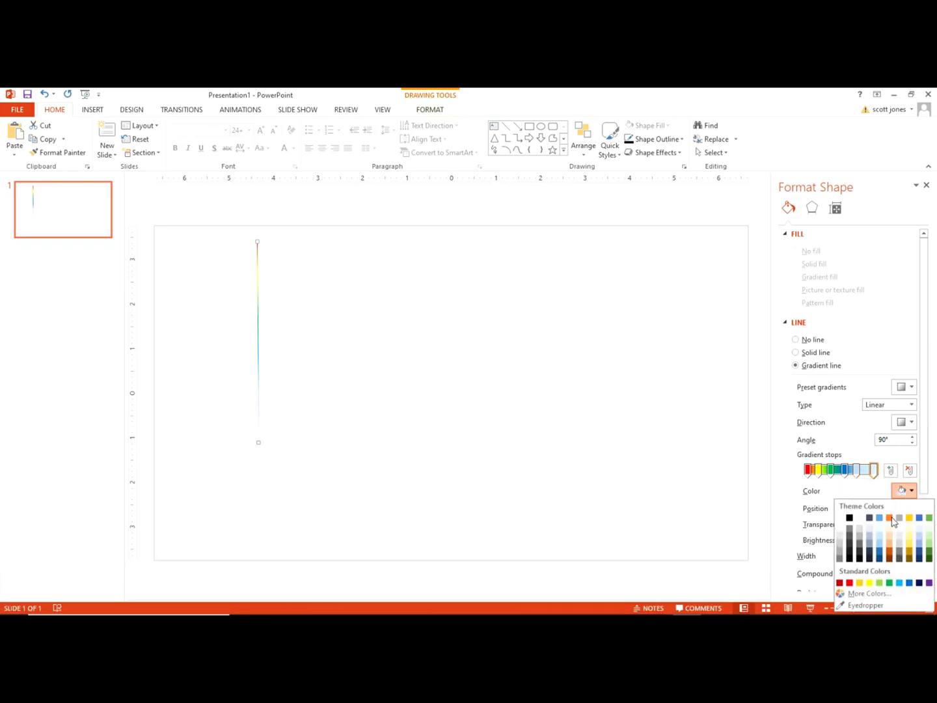
{"action": "left_click", "coordinate": [849, 582]}
{"action": "mouse_move", "coordinate": [928, 612]}
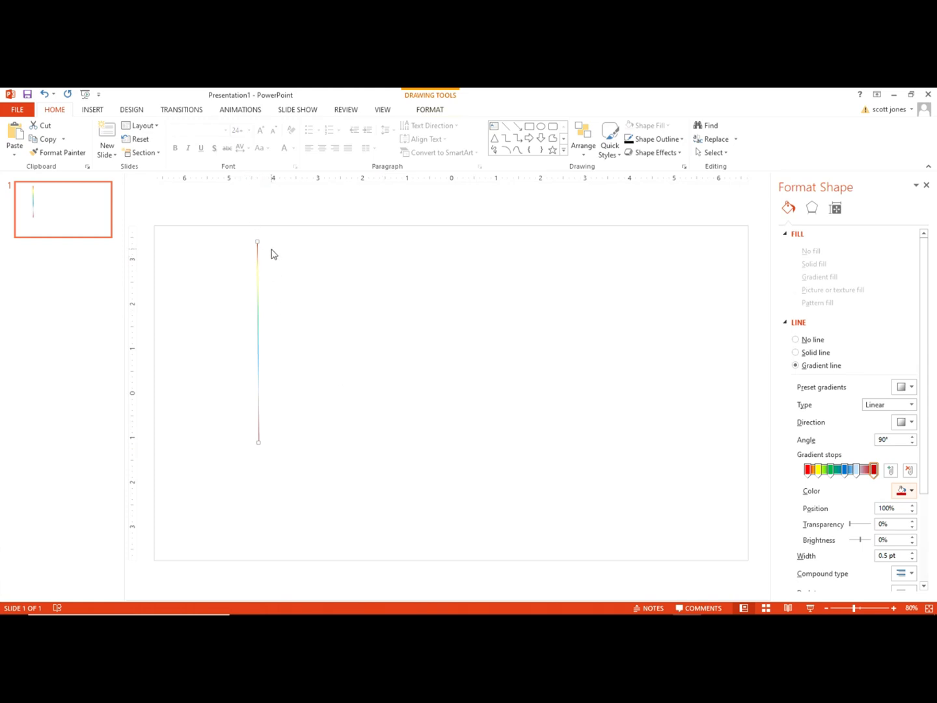
Step: Duplicate the gradient-colored vertical line on the slide
{"action": "left_click", "coordinate": [291, 341]}
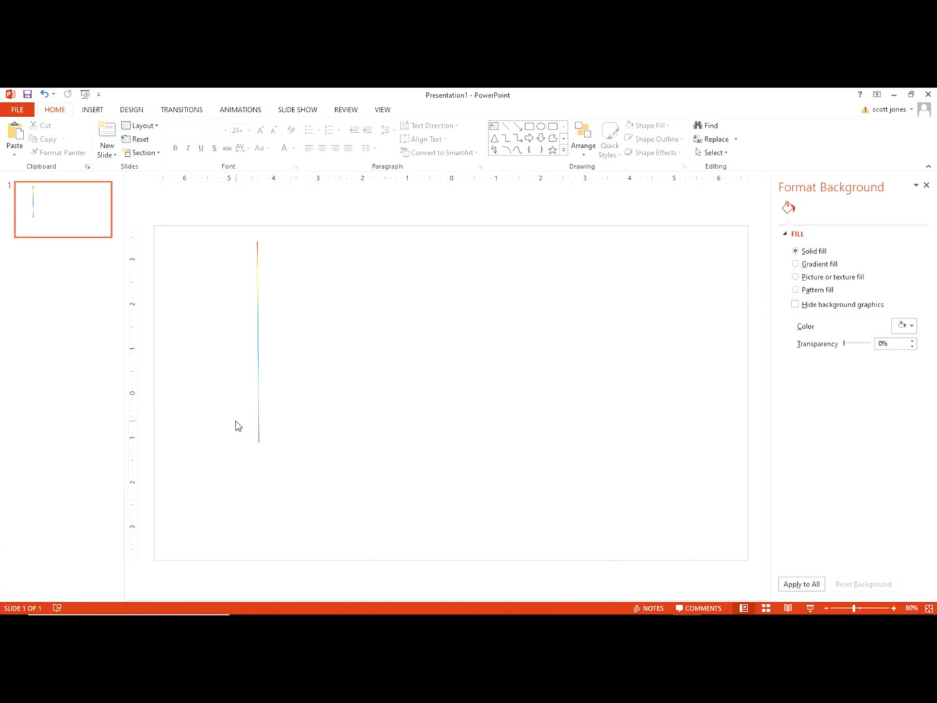
{"action": "left_click", "coordinate": [258, 436]}
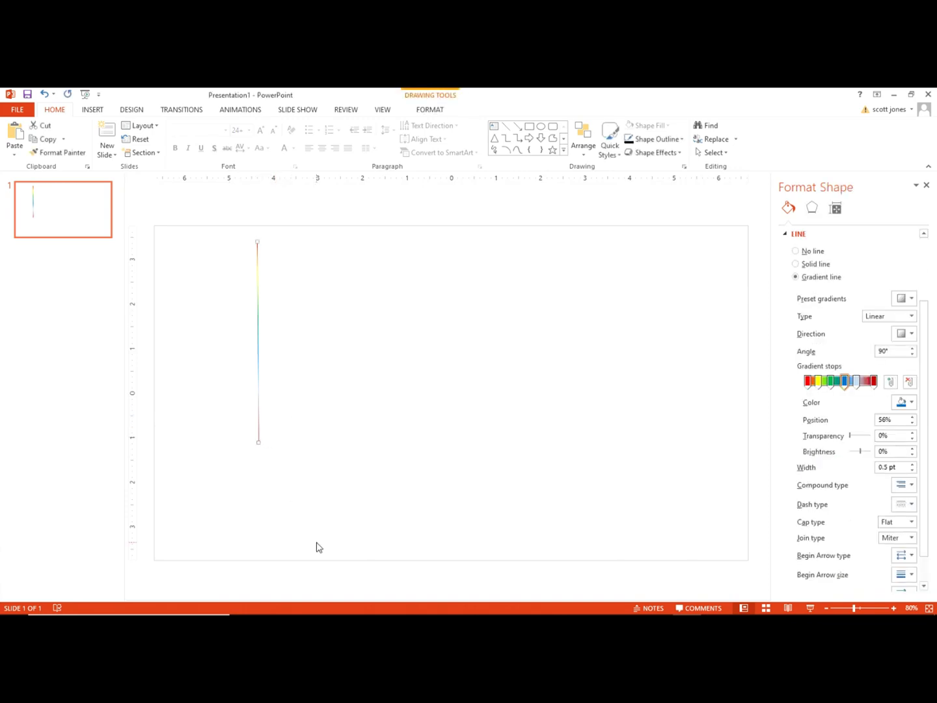
{"action": "key", "text": "ctrl+d"}
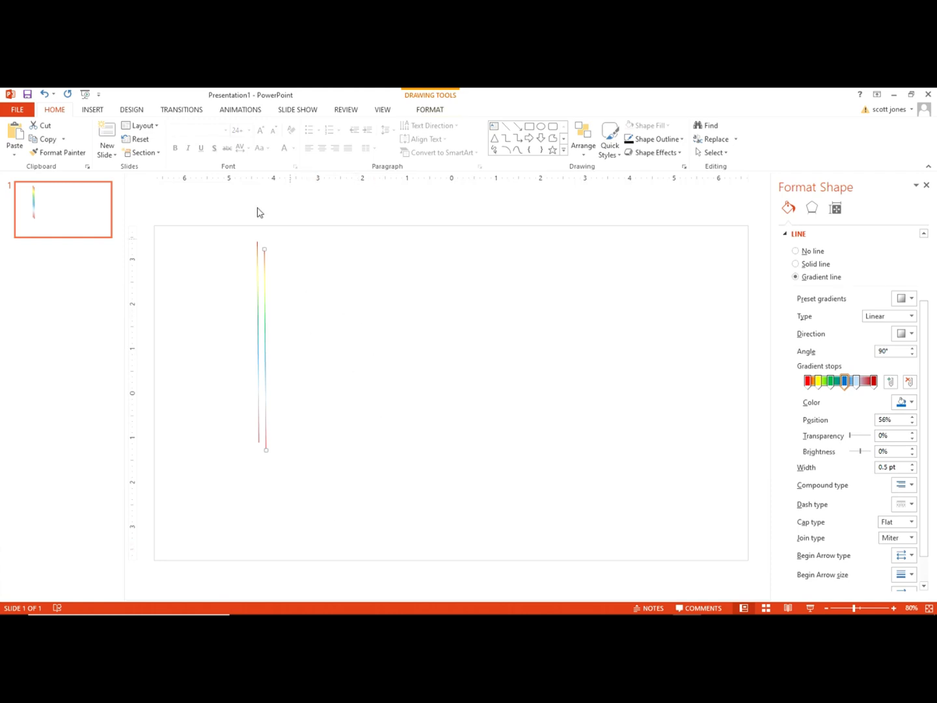
Step: Flip the duplicated line end over end so its gradient runs reversed, and place it apart to the right of the original, tops level
{"action": "left_click_drag", "start_coordinate": [263, 249], "coordinate": [267, 560]}
{"action": "left_click_drag", "start_coordinate": [266, 515], "coordinate": [291, 442]}
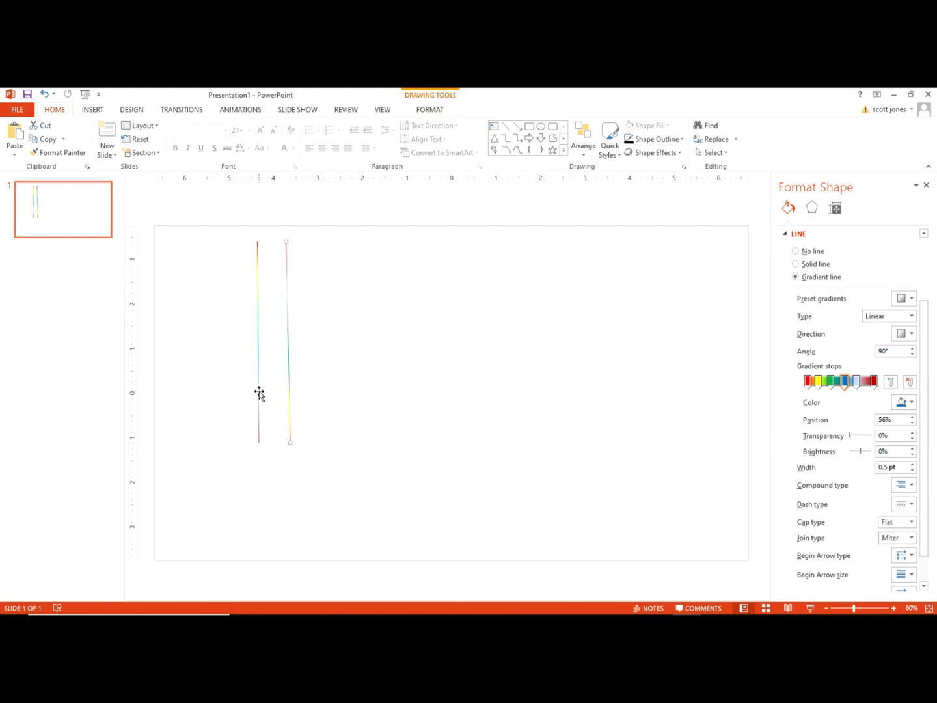
Step: Duplicate the original and the reversed line, placing each copy end to end below its source to form two double-length lines
{"action": "left_click_drag", "start_coordinate": [259, 390], "coordinate": [262, 390]}
{"action": "key", "text": "ctrl+d"}
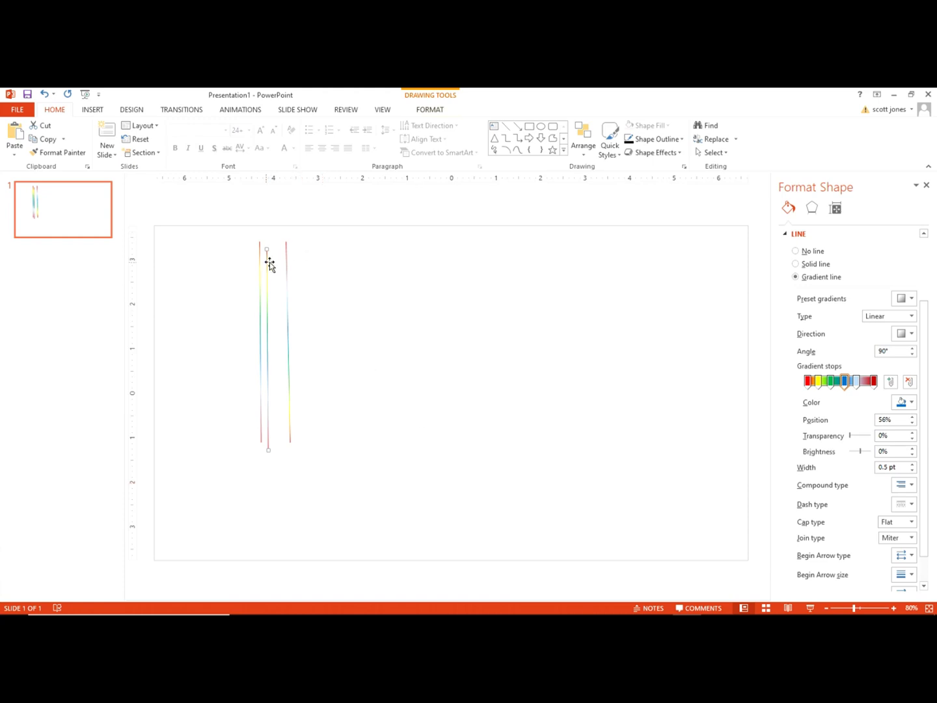
{"action": "left_click_drag", "start_coordinate": [268, 299], "coordinate": [262, 455]}
{"action": "left_click", "coordinate": [291, 390]}
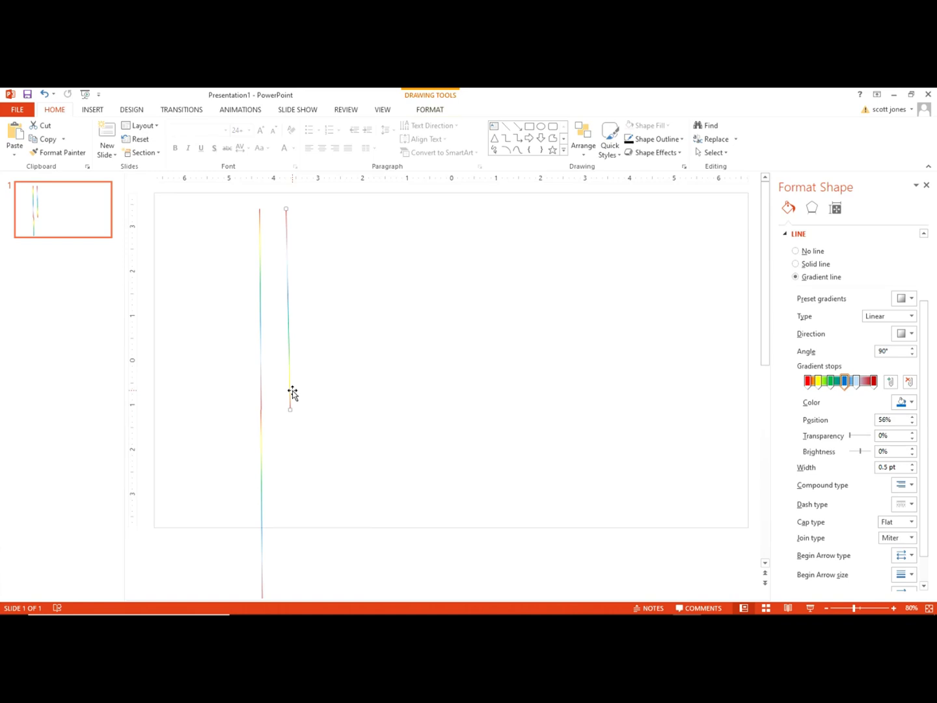
{"action": "key", "text": "ctrl+d"}
{"action": "left_click_drag", "start_coordinate": [295, 232], "coordinate": [292, 426]}
Step: Select both segments of the reversed double-length line and move them left to the original double-length line
{"action": "left_click_drag", "start_coordinate": [282, 201], "coordinate": [316, 583]}
{"action": "left_click", "coordinate": [383, 109]}
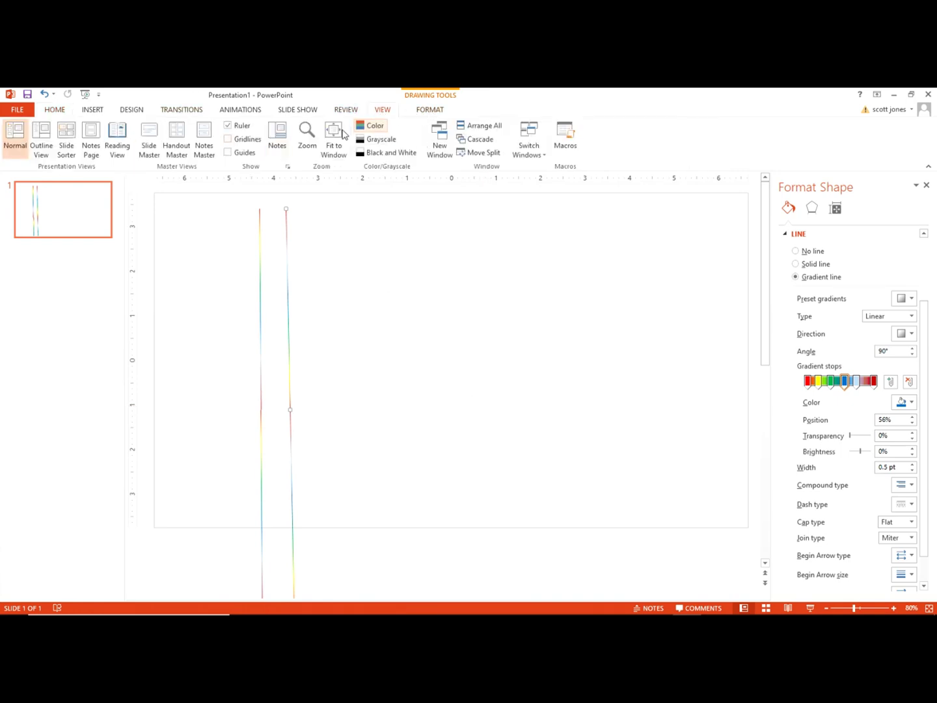
{"action": "left_click", "coordinate": [308, 133]}
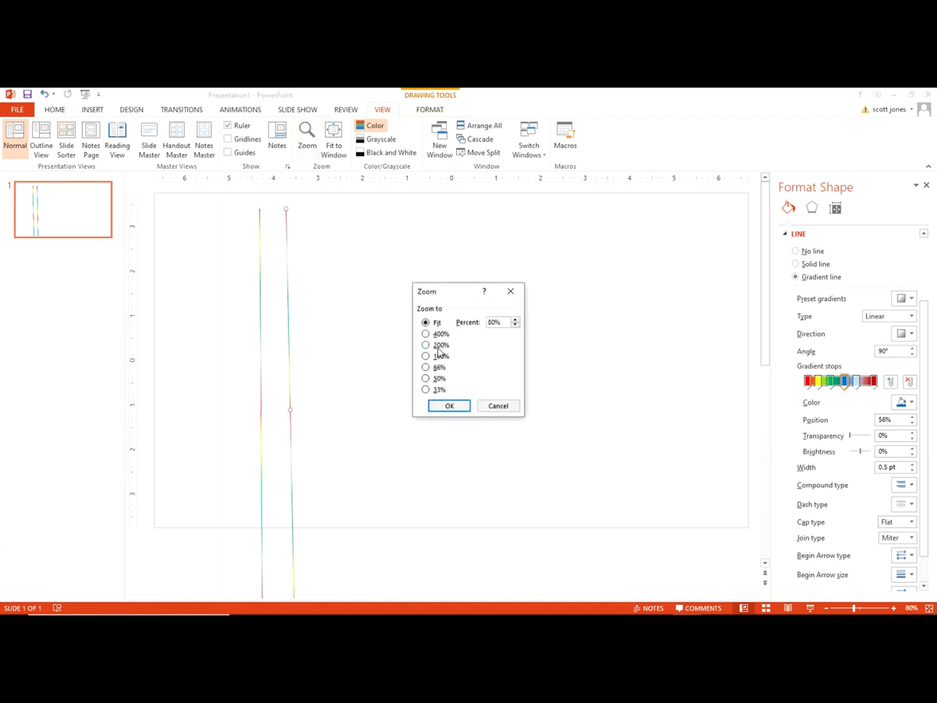
{"action": "left_click", "coordinate": [440, 368]}
{"action": "left_click", "coordinate": [450, 406]}
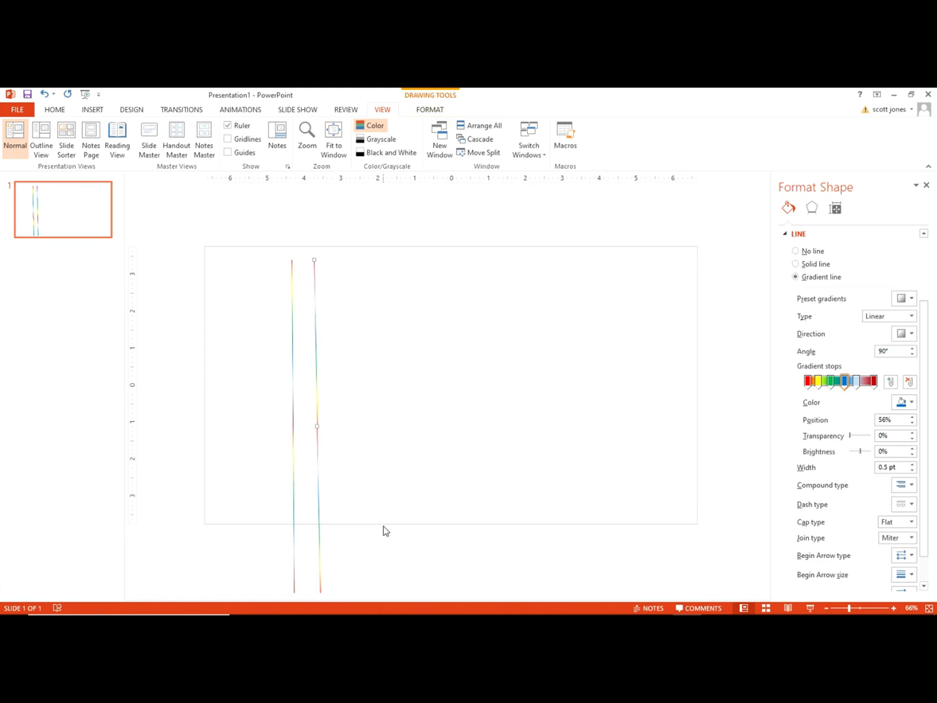
{"action": "mouse_move", "coordinate": [334, 599]}
{"action": "left_click", "coordinate": [336, 597]}
{"action": "left_click_drag", "start_coordinate": [336, 594], "coordinate": [310, 238]}
{"action": "key", "text": "Left"}
{"action": "key", "text": "Left"}
{"action": "key", "text": "Left"}
{"action": "key", "text": "Left"}
{"action": "key", "text": "Left"}
{"action": "key", "text": "Left"}
{"action": "key", "text": "Left"}
{"action": "key", "text": "Left"}
{"action": "key", "text": "Left"}
{"action": "key", "text": "Left"}
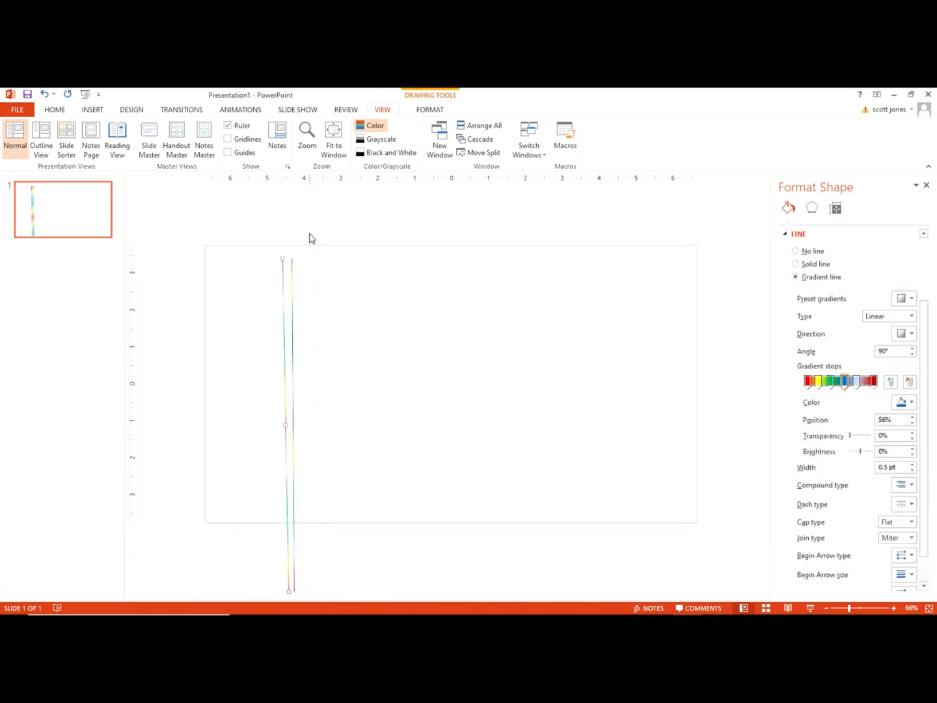
Step: Nudge the reversed double-length line in fine increments until it sits directly beside the original one, almost touching it
{"action": "key", "text": "ctrl+Right"}
{"action": "key", "text": "ctrl+Right"}
{"action": "key", "text": "ctrl+Right"}
{"action": "key", "text": "ctrl+Right"}
{"action": "key", "text": "ctrl+Right"}
{"action": "key", "text": "ctrl+Right"}
{"action": "key", "text": "ctrl+Right"}
{"action": "key", "text": "ctrl+Right"}
{"action": "key", "text": "ctrl+Right"}
{"action": "key", "text": "ctrl+Right"}
{"action": "key", "text": "ctrl+Right"}
{"action": "key", "text": "ctrl+Right"}
{"action": "key", "text": "ctrl+Right"}
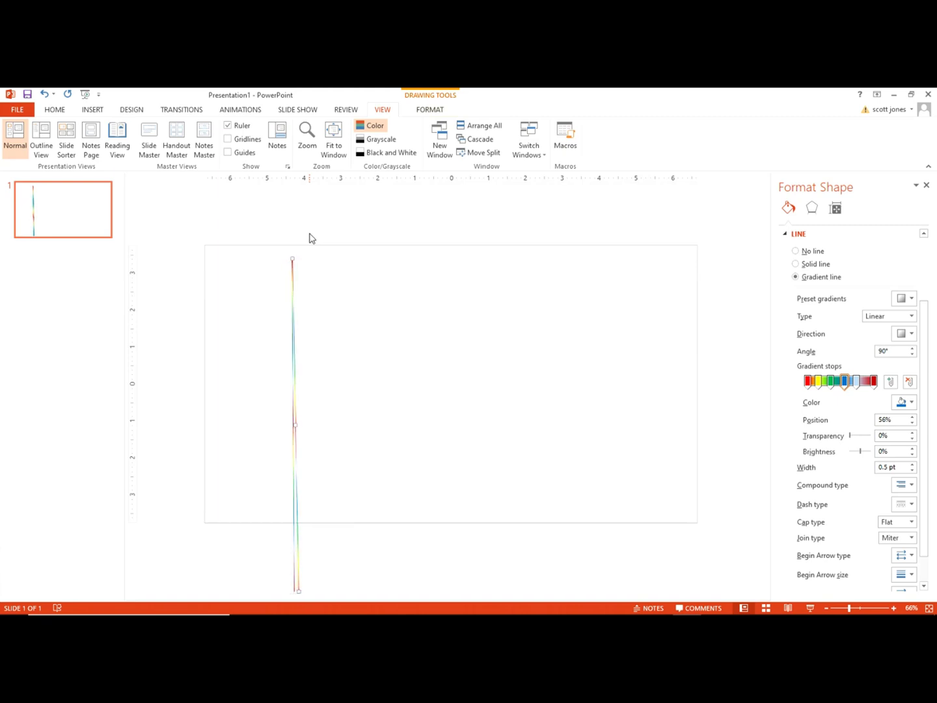
{"action": "key", "text": "ctrl+Left"}
{"action": "left_click_drag", "start_coordinate": [297, 591], "coordinate": [298, 592]}
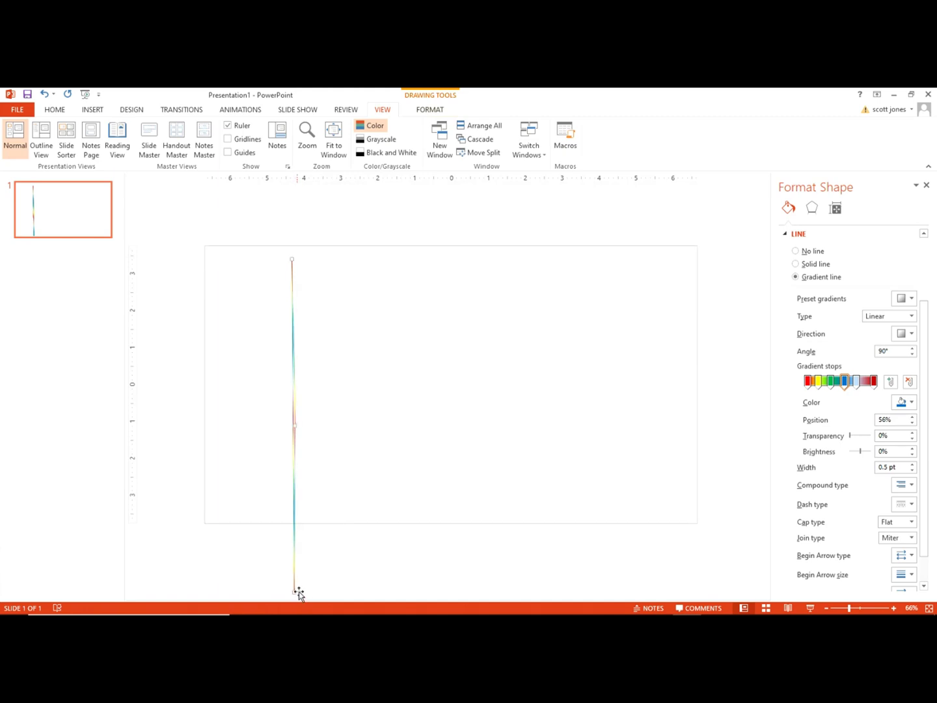
Step: Select all four line segments, duplicate them together and set the copy immediately to the right of the first set
{"action": "left_click", "coordinate": [371, 528]}
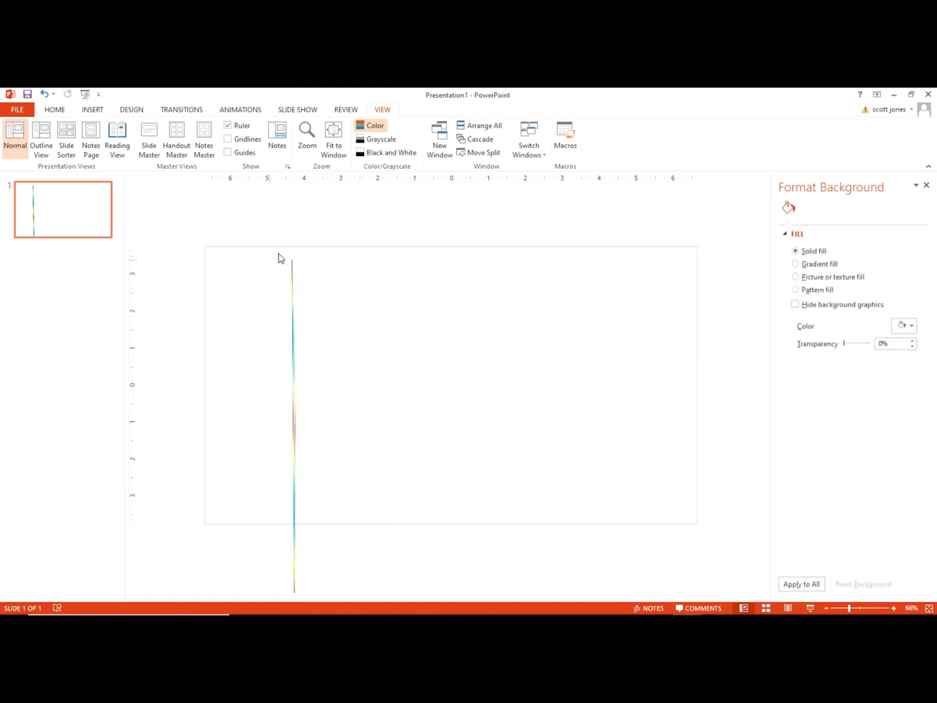
{"action": "mouse_move", "coordinate": [271, 234]}
{"action": "left_mouse_down"}
{"action": "mouse_move", "coordinate": [295, 454]}
{"action": "mouse_move", "coordinate": [333, 612]}
{"action": "left_mouse_up"}
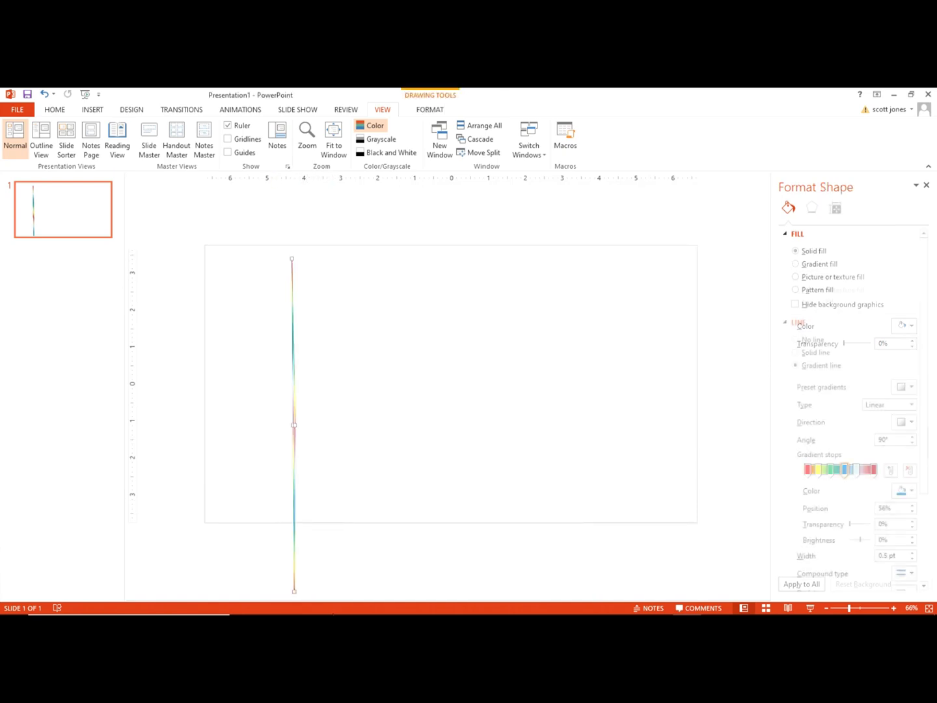
{"action": "key", "text": "ctrl+d"}
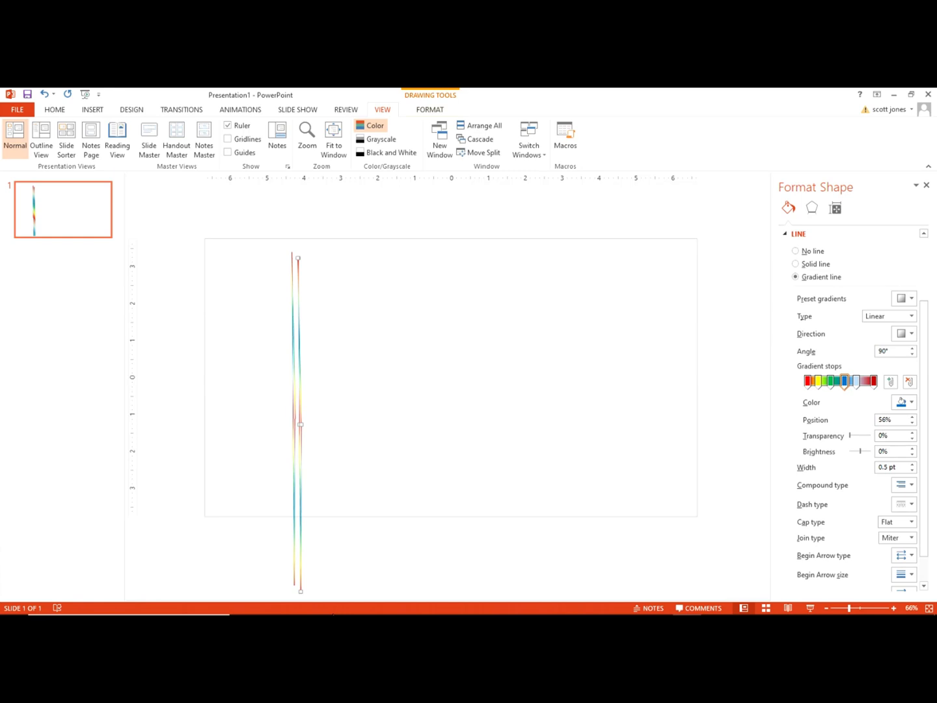
{"action": "key", "text": "Left"}
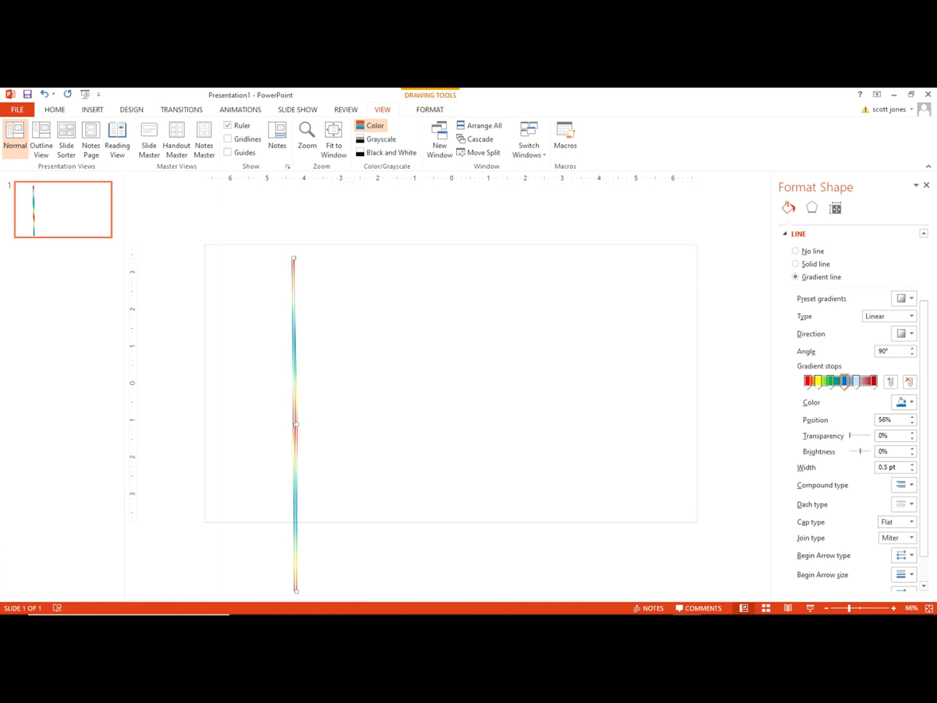
Step: Repeat the side-by-side duplication of the line set, letting the copies dip slightly and then curve back upward
{"action": "key", "text": "ctrl+d"}
{"action": "key", "text": "ctrl+d"}
{"action": "key", "text": "ctrl+d"}
{"action": "key", "text": "ctrl+d"}
{"action": "key", "text": "ctrl+d"}
{"action": "key", "text": "ctrl+d"}
{"action": "key", "text": "ctrl+d"}
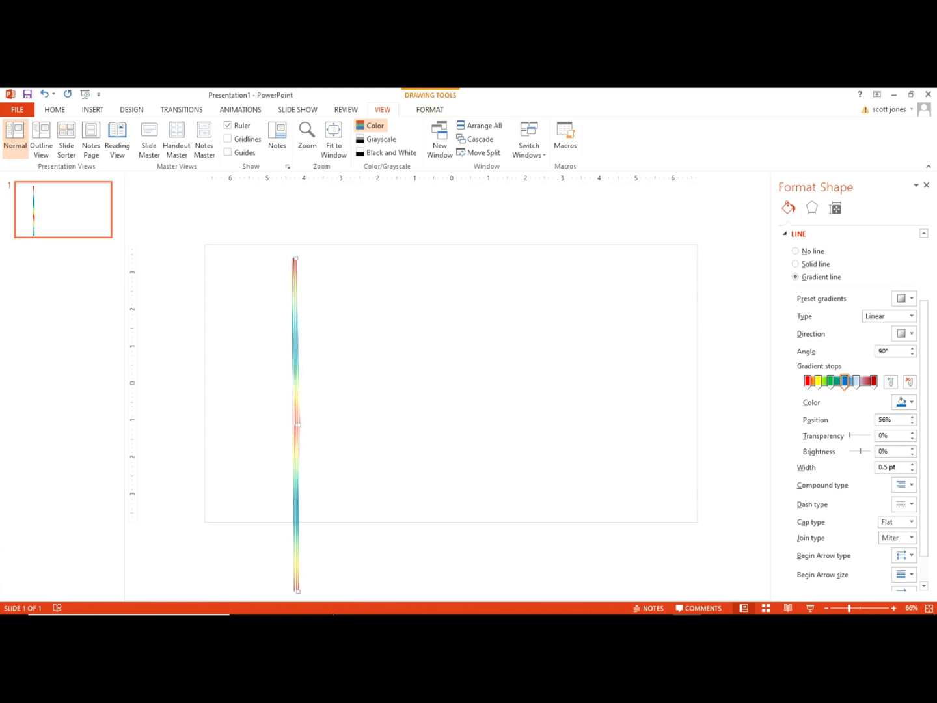
{"action": "key", "text": "ctrl+d"}
{"action": "key", "text": "ctrl+d"}
{"action": "key", "text": "ctrl+d"}
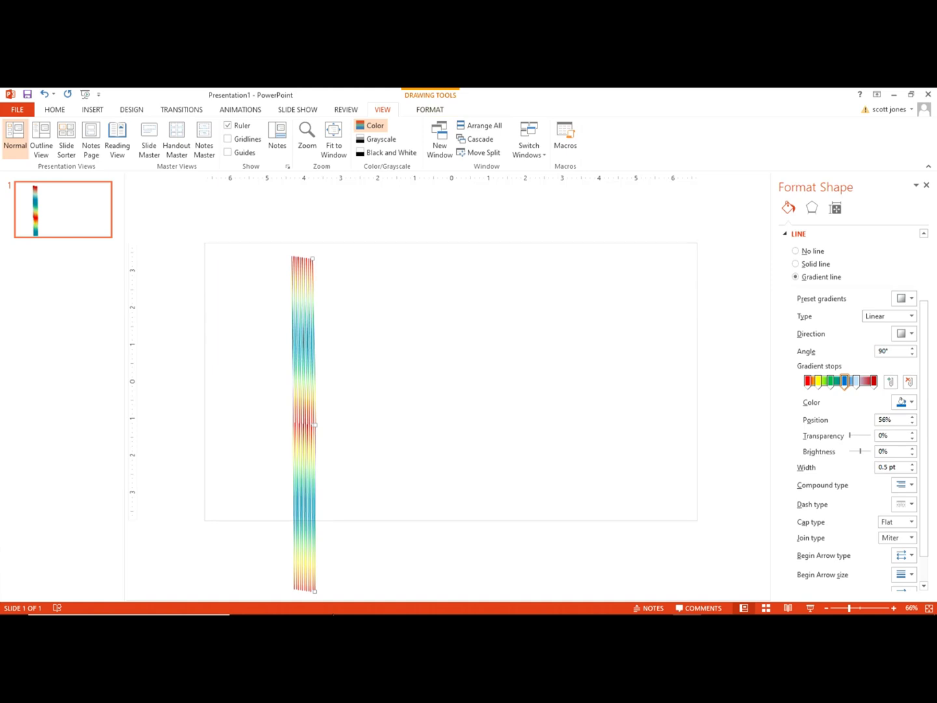
{"action": "key", "text": "ctrl+d"}
{"action": "key", "text": "ctrl+d"}
{"action": "key", "text": "ctrl+d"}
{"action": "key", "text": "ctrl+d"}
{"action": "key", "text": "ctrl+d"}
{"action": "key", "text": "ctrl+d"}
{"action": "key", "text": "ctrl+d"}
{"action": "key", "text": "ctrl+d"}
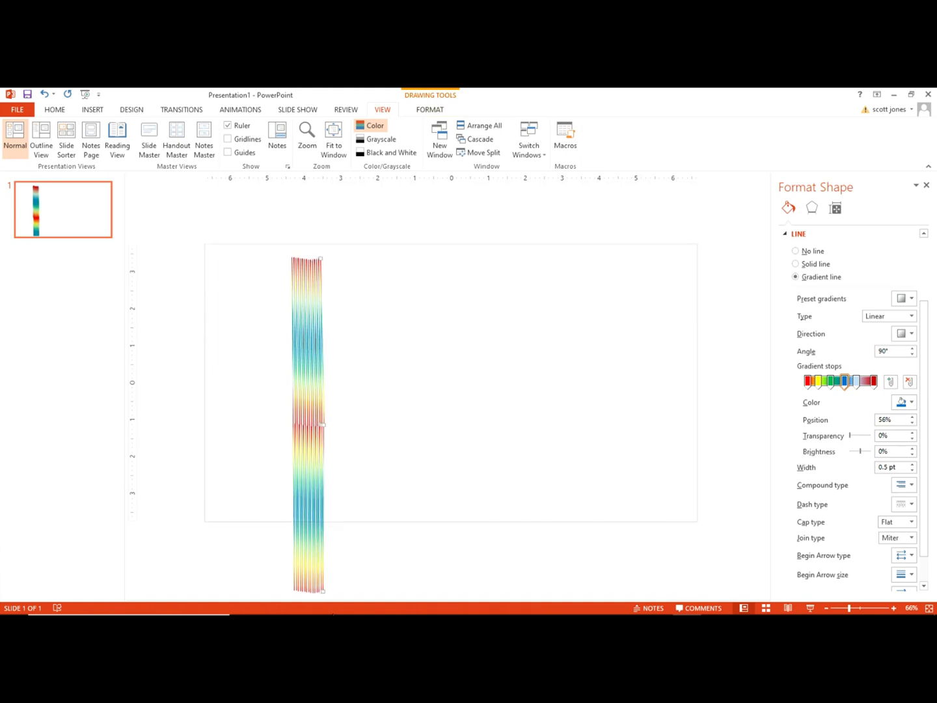
{"action": "key", "text": "ctrl+d"}
{"action": "key", "text": "ctrl+d"}
{"action": "key", "text": "ctrl+d"}
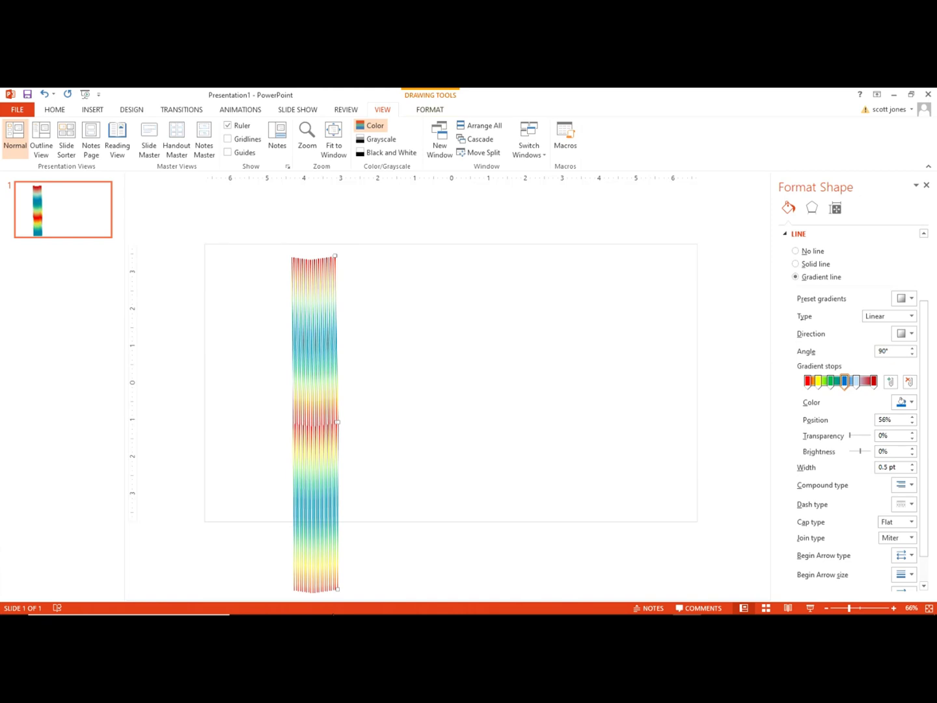
Step: Keep duplicating the line set to the right with each copy stepped upward, forming a steep rise that ends just before the slide's centre
{"action": "key", "text": "ctrl+d"}
{"action": "key", "text": "ctrl+d"}
{"action": "key", "text": "ctrl+d"}
{"action": "key", "text": "ctrl+d"}
{"action": "key", "text": "ctrl+d"}
{"action": "key", "text": "ctrl+d"}
{"action": "key", "text": "ctrl+d"}
{"action": "key", "text": "ctrl+d"}
{"action": "key", "text": "ctrl+d"}
{"action": "key", "text": "ctrl+d"}
{"action": "key", "text": "ctrl+d"}
{"action": "key", "text": "ctrl+d"}
{"action": "key", "text": "ctrl+d"}
{"action": "key", "text": "ctrl+d"}
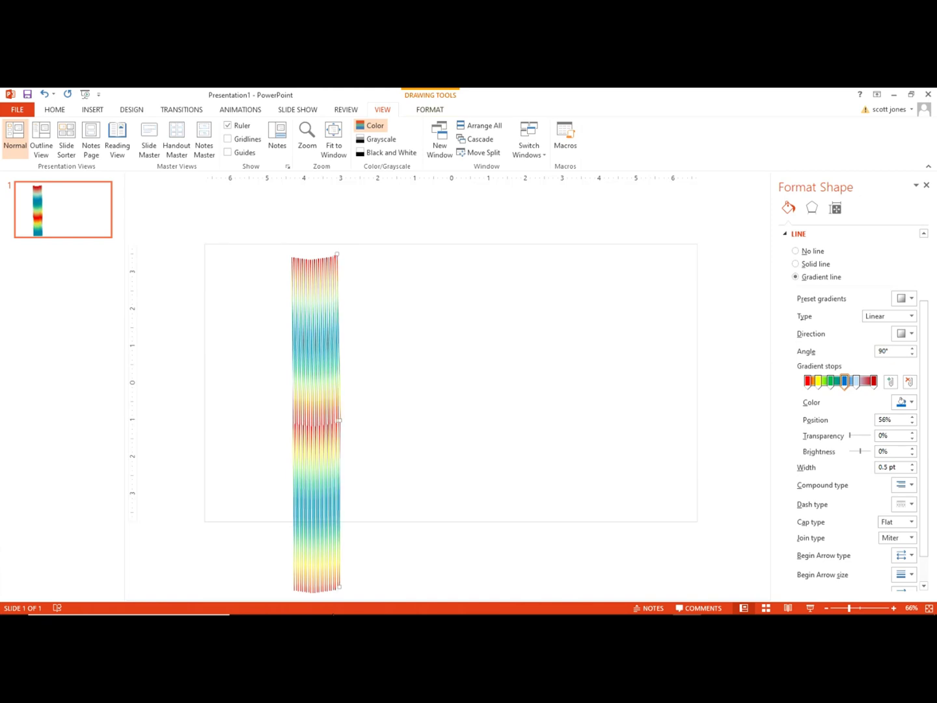
{"action": "key", "text": "ctrl+d"}
{"action": "key", "text": "ctrl+d"}
{"action": "key", "text": "ctrl+d"}
{"action": "key", "text": "ctrl+d"}
{"action": "key", "text": "ctrl+d"}
{"action": "key", "text": "ctrl+d"}
{"action": "key", "text": "ctrl+d"}
{"action": "key", "text": "ctrl+d"}
{"action": "key", "text": "ctrl+d"}
{"action": "key", "text": "ctrl+d"}
{"action": "key", "text": "ctrl+d"}
{"action": "key", "text": "ctrl+d"}
{"action": "key", "text": "ctrl+d"}
{"action": "key", "text": "ctrl+d"}
{"action": "key", "text": "ctrl+d"}
{"action": "key", "text": "ctrl+d"}
{"action": "key", "text": "ctrl+d"}
{"action": "key", "text": "ctrl+d"}
{"action": "key", "text": "ctrl+d"}
{"action": "key", "text": "ctrl+d"}
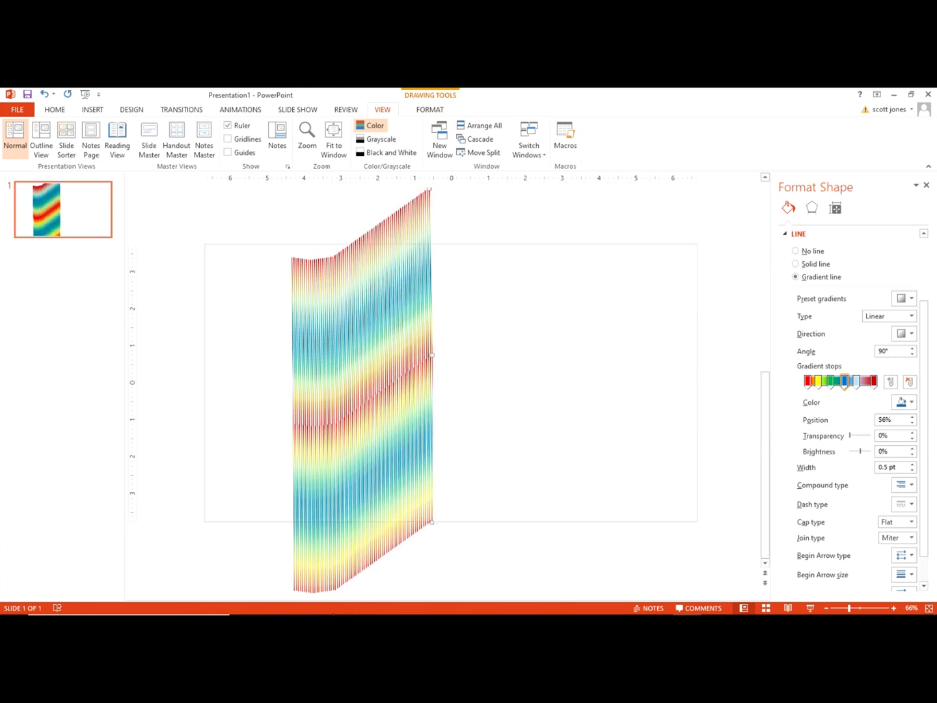
Step: Continue the band with further duplicates in a gentler upward slope, ending about 2.5 inches right of the slide's centre
{"action": "key", "text": "ctrl+d"}
{"action": "key", "text": "ctrl+d"}
{"action": "key", "text": "ctrl+d"}
{"action": "key", "text": "ctrl+d"}
{"action": "key", "text": "ctrl+d"}
{"action": "key", "text": "ctrl+d"}
{"action": "key", "text": "ctrl+d"}
{"action": "key", "text": "ctrl+d"}
{"action": "key", "text": "ctrl+d"}
{"action": "key", "text": "ctrl+d"}
{"action": "key", "text": "ctrl+d"}
{"action": "key", "text": "ctrl+d"}
{"action": "key", "text": "ctrl+d"}
{"action": "key", "text": "ctrl+d"}
{"action": "key", "text": "ctrl+d"}
{"action": "key", "text": "ctrl+d"}
{"action": "key", "text": "ctrl+d"}
{"action": "key", "text": "ctrl+d"}
{"action": "key", "text": "ctrl+d"}
{"action": "key", "text": "ctrl+d"}
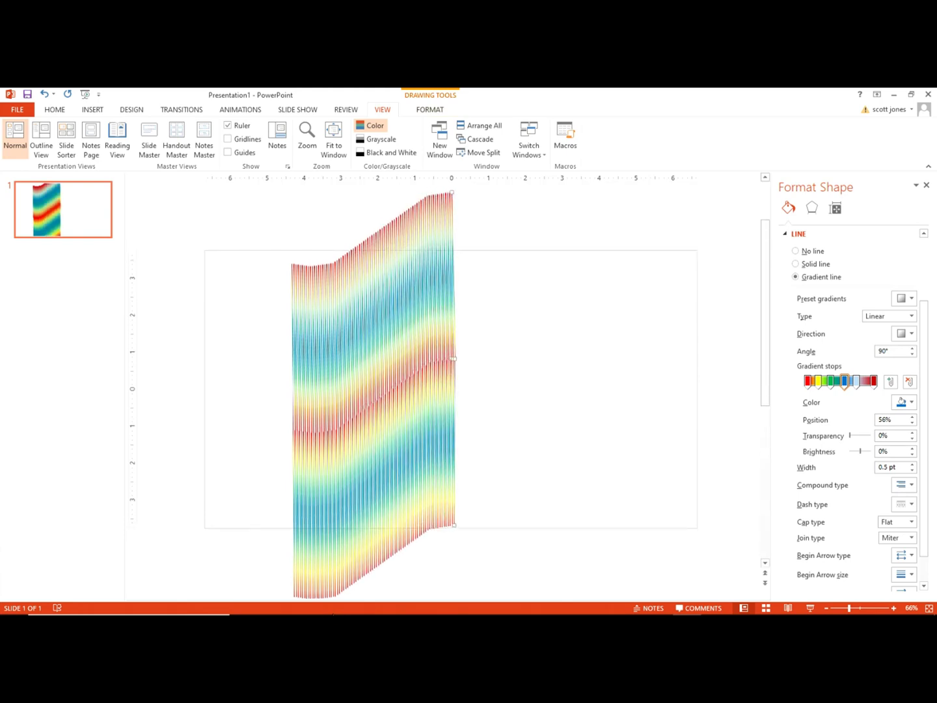
{"action": "key", "text": "ctrl+d"}
{"action": "key", "text": "ctrl+d"}
{"action": "key", "text": "ctrl+d"}
{"action": "key", "text": "ctrl+d"}
{"action": "key", "text": "ctrl+d"}
{"action": "key", "text": "ctrl+d"}
{"action": "key", "text": "ctrl+d"}
{"action": "key", "text": "ctrl+d"}
{"action": "key", "text": "ctrl+d"}
{"action": "key", "text": "ctrl+d"}
{"action": "key", "text": "ctrl+d"}
{"action": "key", "text": "ctrl+d"}
{"action": "key", "text": "ctrl+d"}
{"action": "key", "text": "ctrl+d"}
{"action": "key", "text": "ctrl+d"}
{"action": "key", "text": "ctrl+d"}
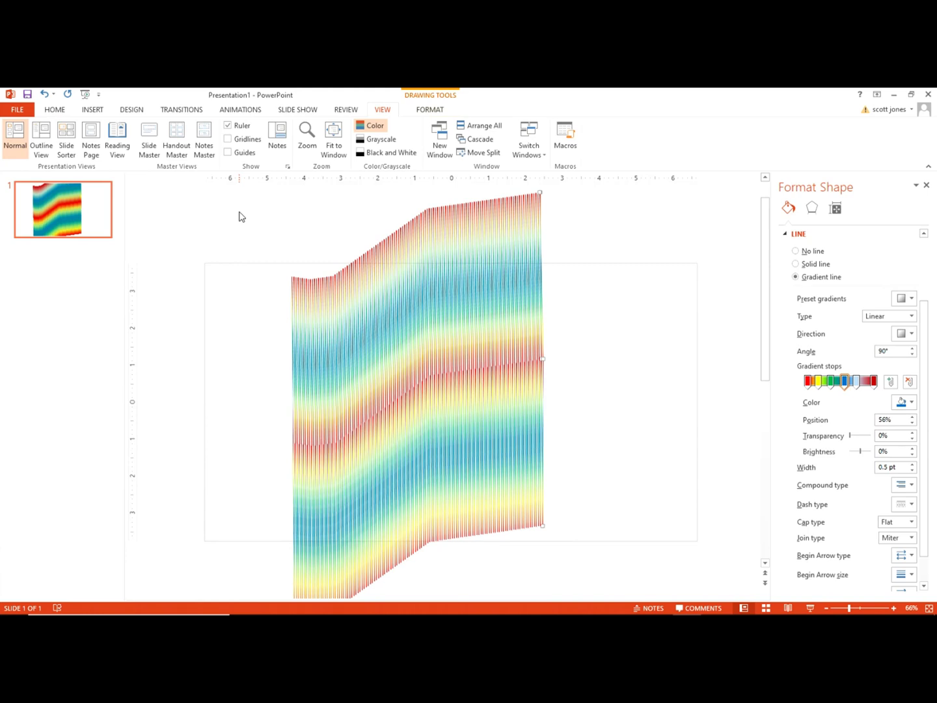
Step: Copy all the gradient lines on the slide and paste them as an image into the untitled Paint window
{"action": "key", "text": "ctrl+a"}
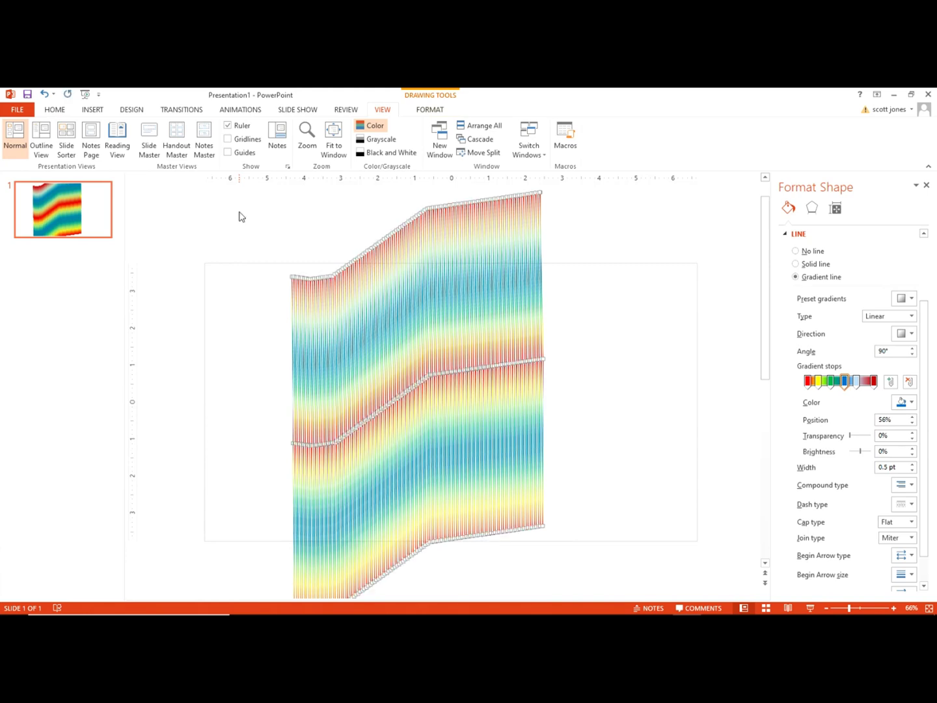
{"action": "mouse_move", "coordinate": [641, 595]}
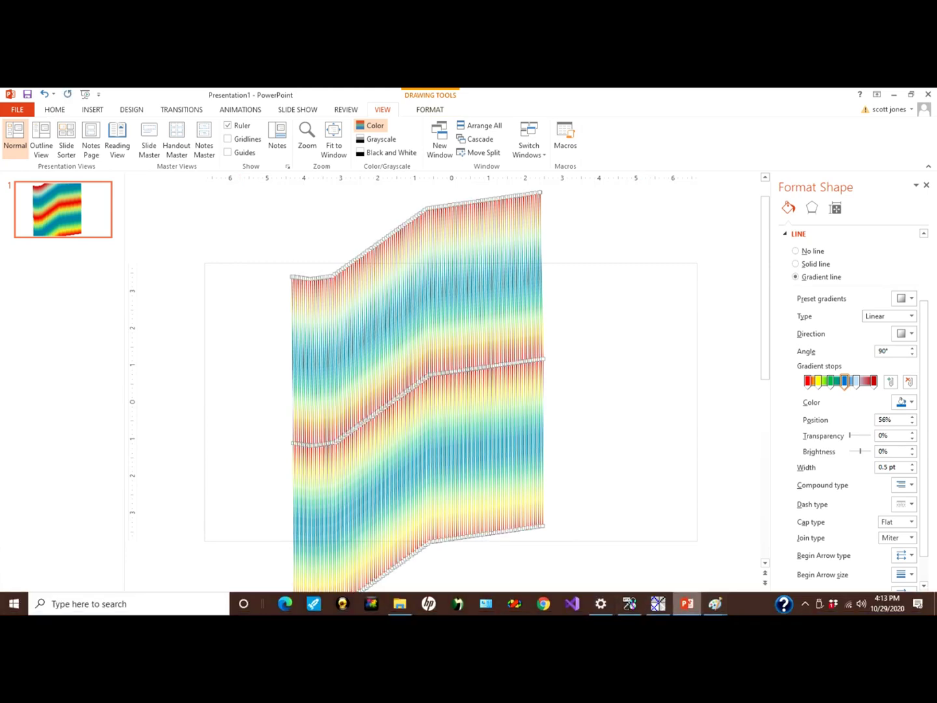
{"action": "mouse_move", "coordinate": [713, 609]}
{"action": "left_click", "coordinate": [649, 569]}
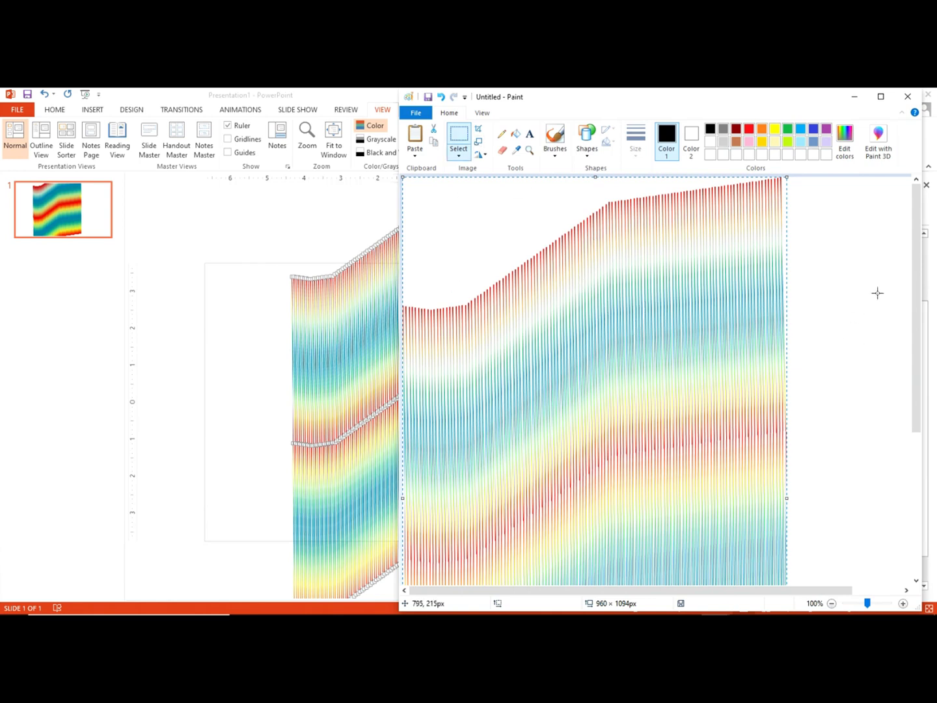
{"action": "left_click", "coordinate": [482, 111]}
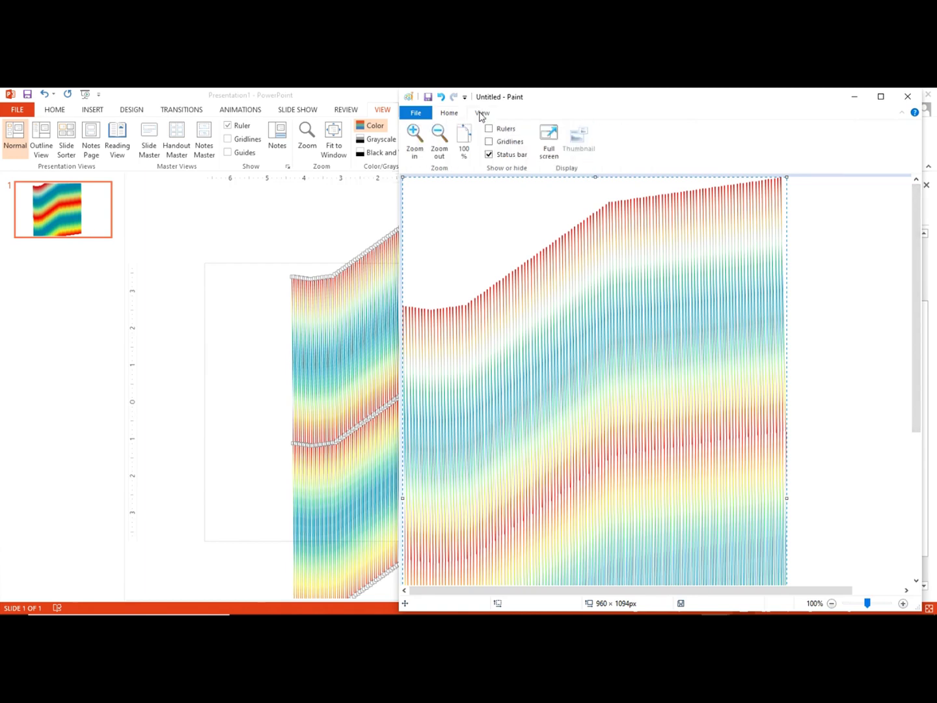
{"action": "left_click", "coordinate": [439, 153]}
{"action": "left_click", "coordinate": [439, 152]}
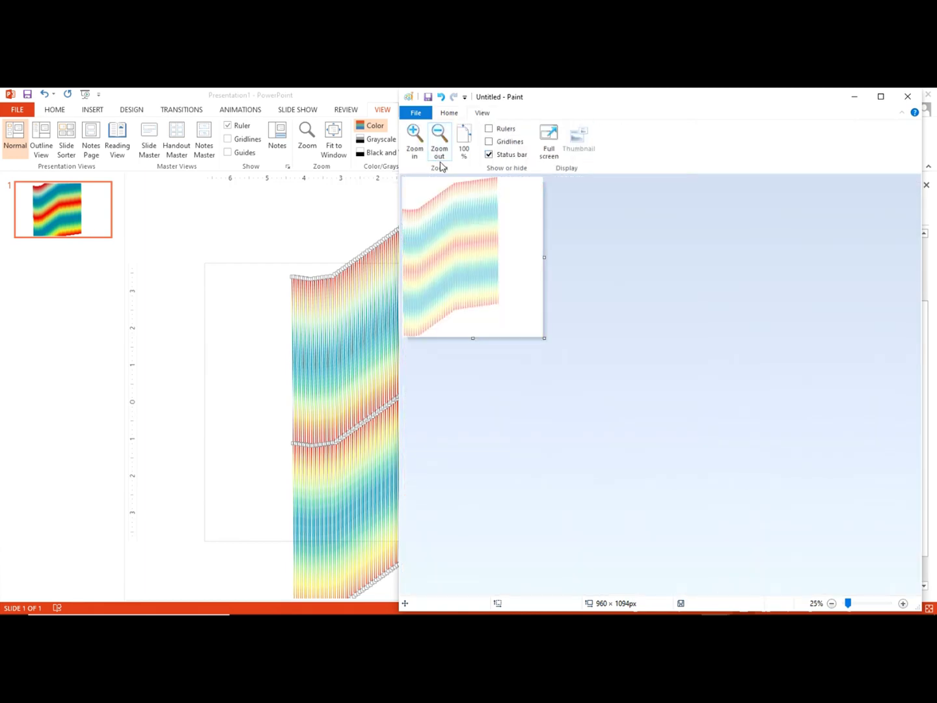
{"action": "mouse_move", "coordinate": [506, 294]}
{"action": "left_mouse_down"}
{"action": "mouse_move", "coordinate": [396, 215]}
{"action": "mouse_move", "coordinate": [379, 216]}
{"action": "left_mouse_up"}
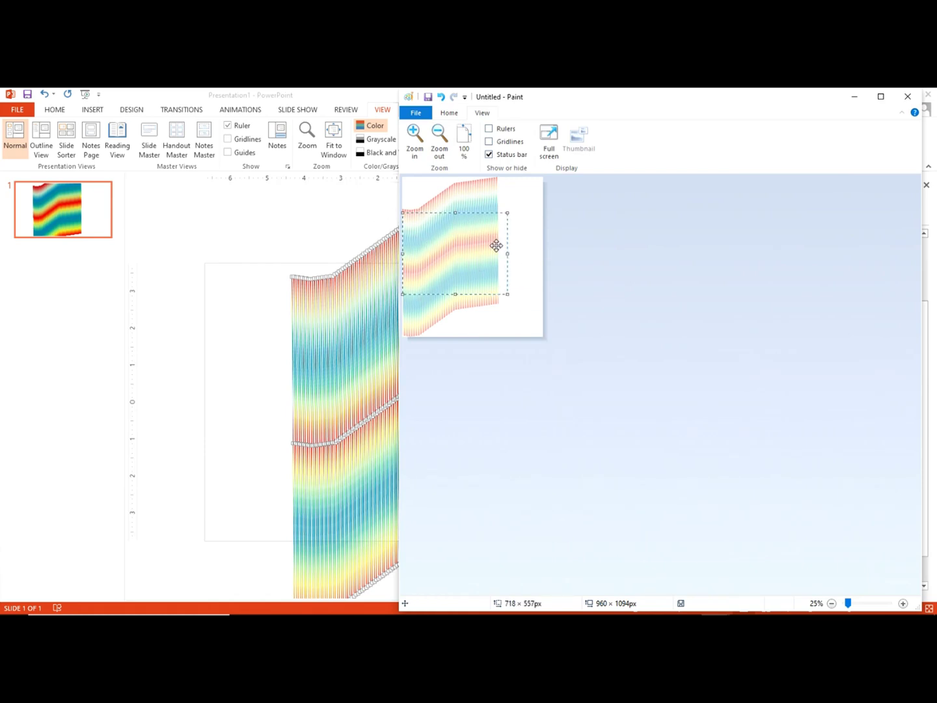
{"action": "left_click_drag", "start_coordinate": [507, 253], "coordinate": [496, 255]}
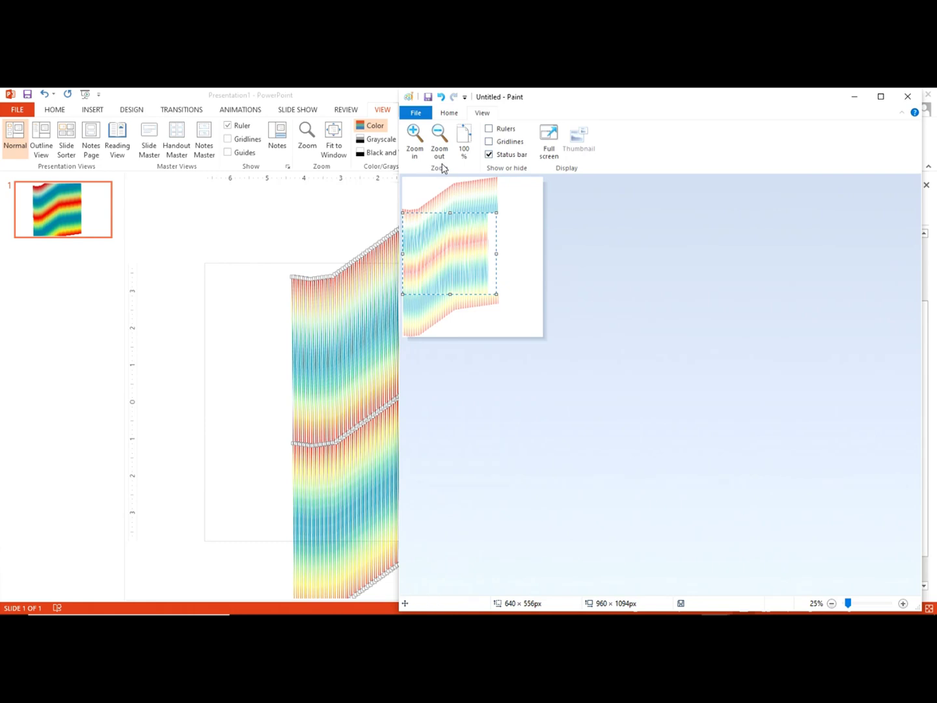
{"action": "left_click", "coordinate": [551, 318]}
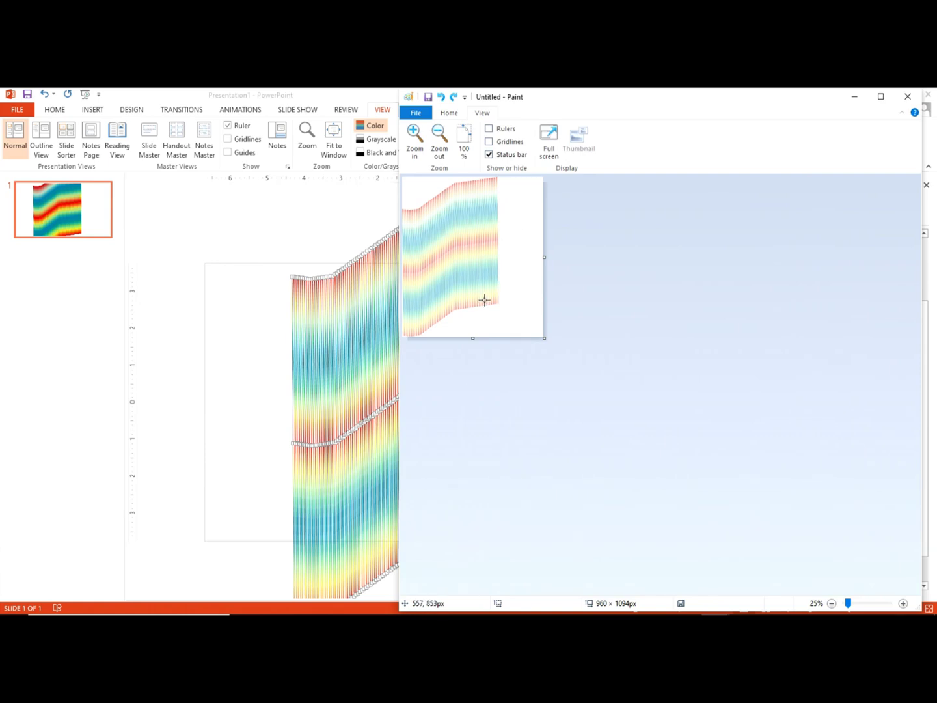
Step: Crop the pasted image to a selection of about 649 × 465 px across the full width of the band, leaving out its stepped edges
{"action": "left_click_drag", "start_coordinate": [498, 281], "coordinate": [402, 212]}
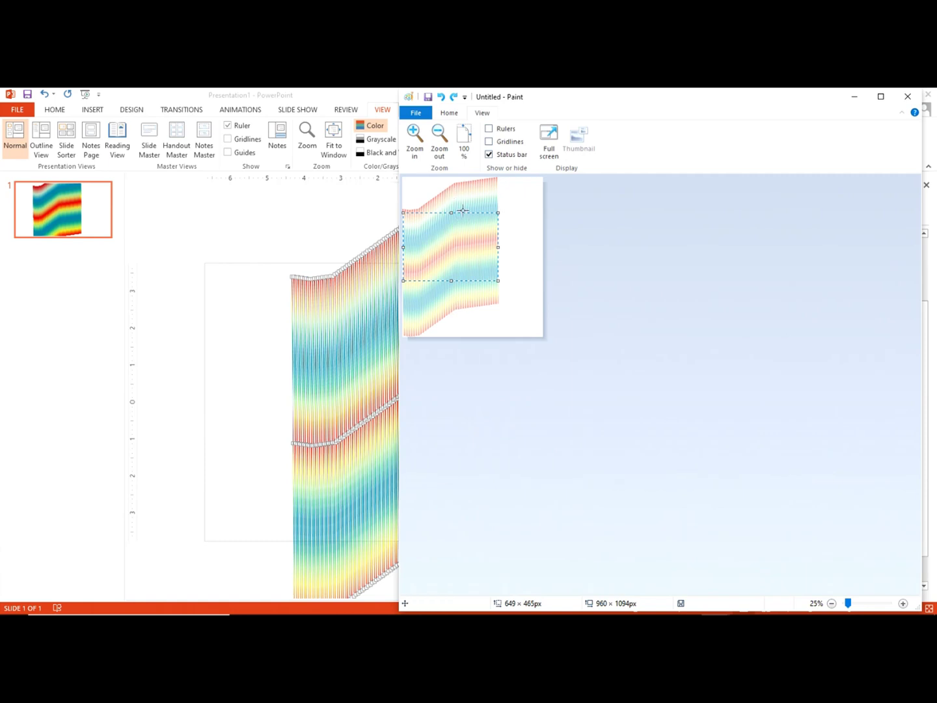
{"action": "left_click", "coordinate": [450, 114]}
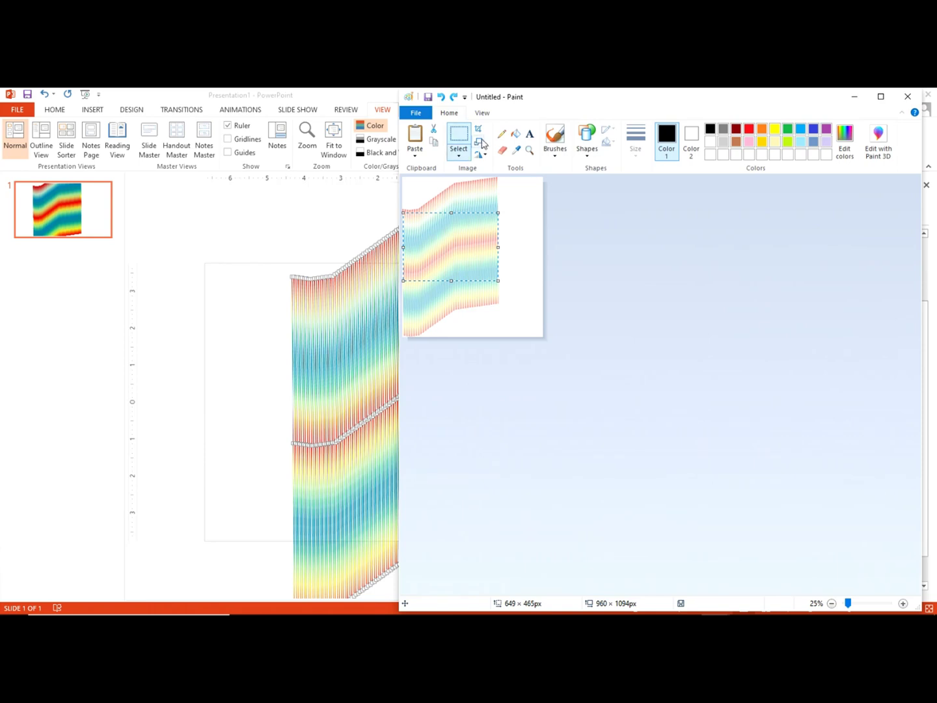
{"action": "left_click_drag", "start_coordinate": [396, 210], "coordinate": [162, 231]}
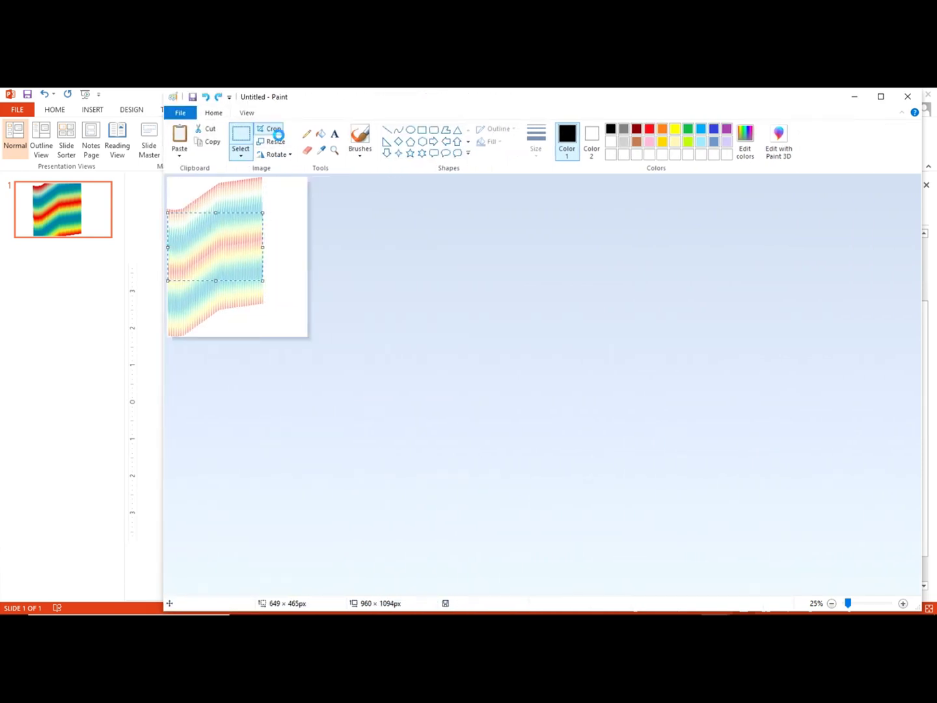
{"action": "left_click", "coordinate": [272, 129]}
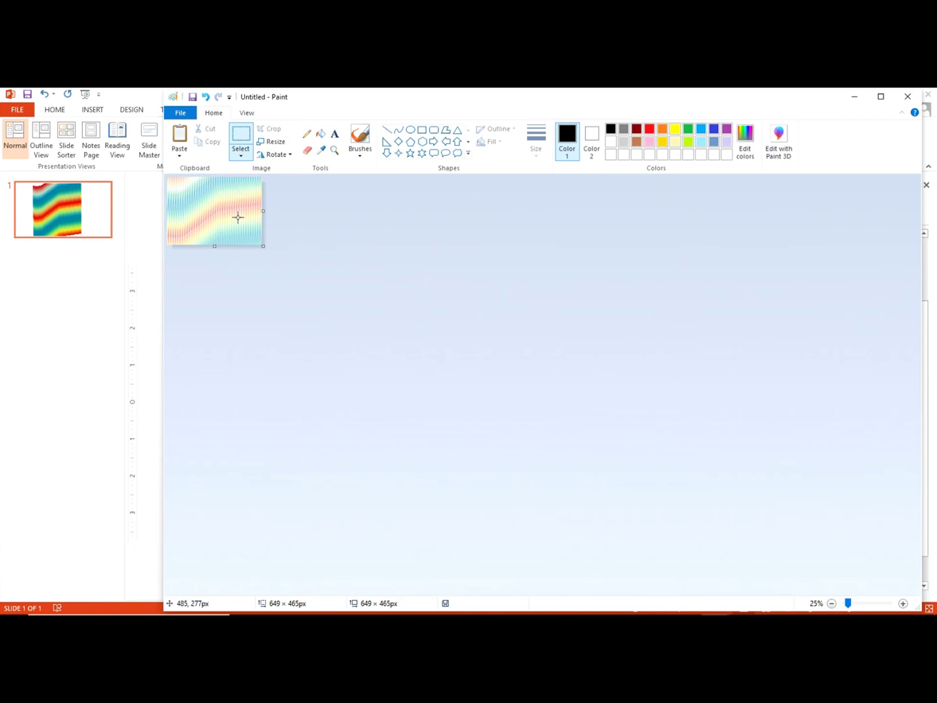
Step: Switch to the Paint window with the GradientWarp2 image
{"action": "mouse_move", "coordinate": [482, 614]}
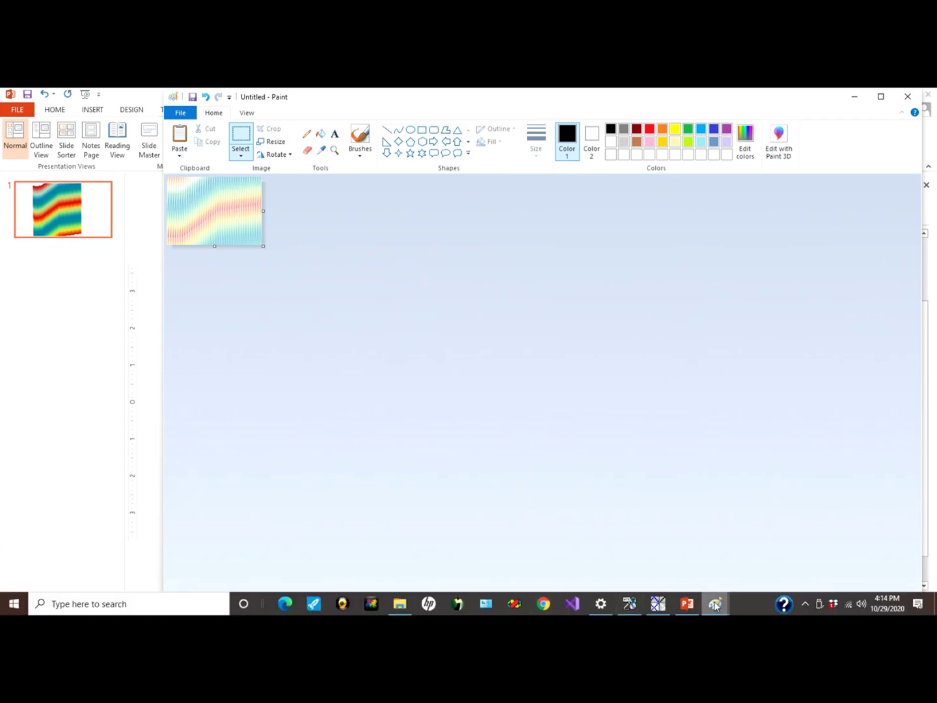
{"action": "left_click", "coordinate": [752, 567]}
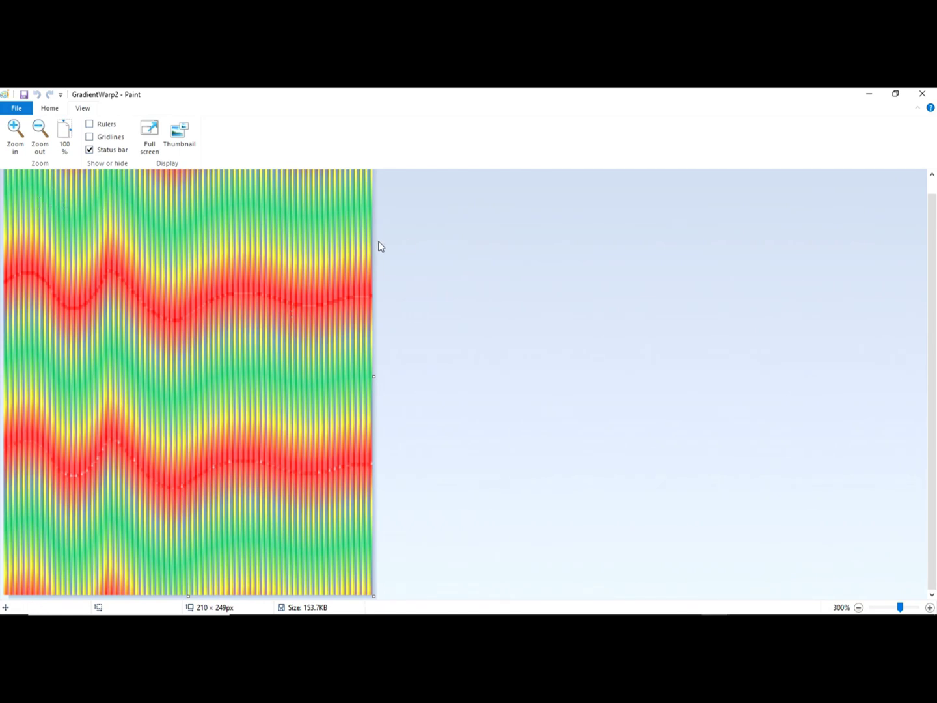
Step: Examine the individual colour columns of the GradientWarp2 image at 700% magnification, from its upper edge to its lower edge
{"action": "left_click", "coordinate": [21, 146]}
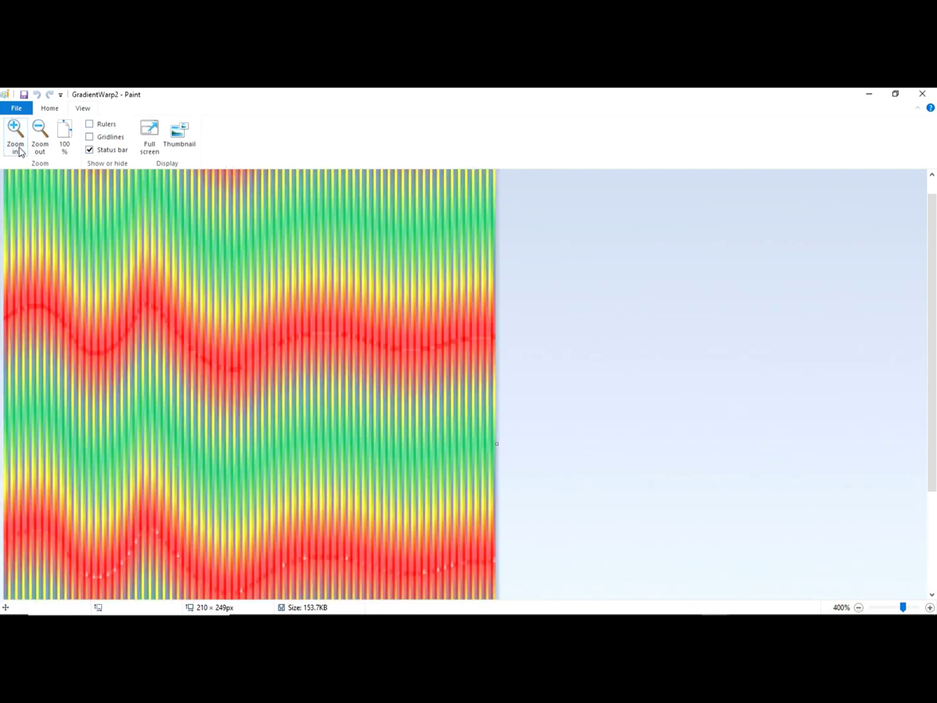
{"action": "scroll", "coordinate": [108, 279], "scroll_direction": "up", "scroll_amount": 1}
{"action": "left_click", "coordinate": [5, 130]}
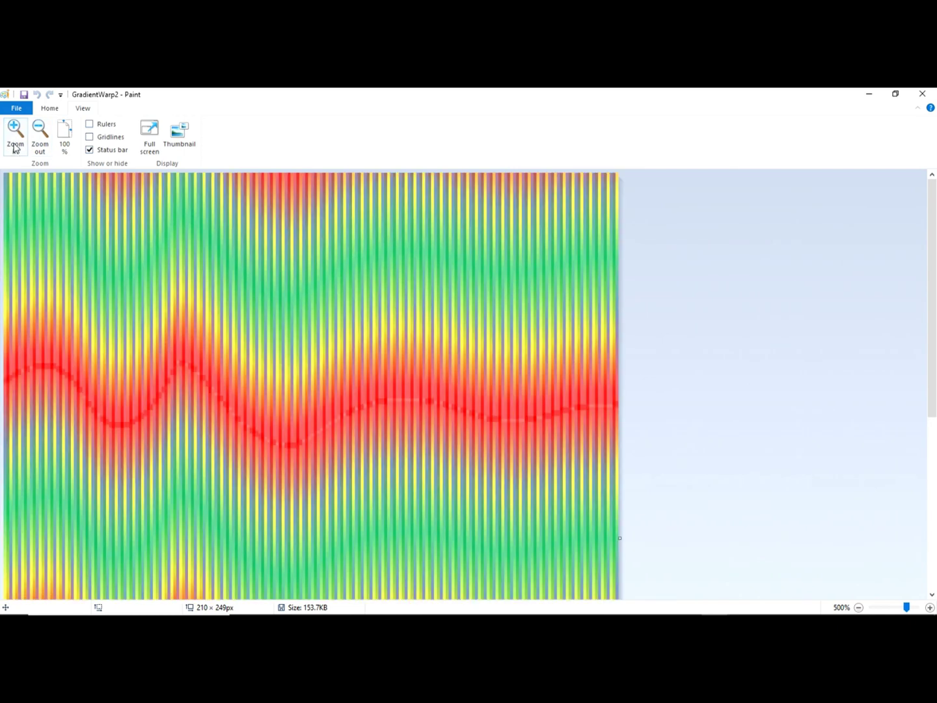
{"action": "left_click", "coordinate": [6, 131]}
{"action": "left_click", "coordinate": [5, 130]}
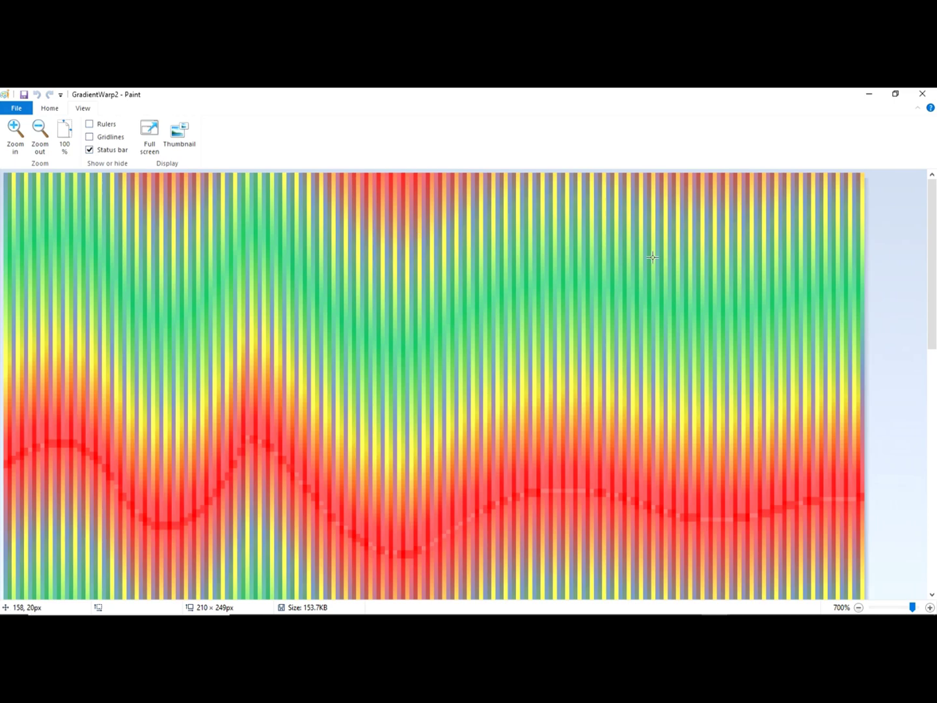
{"action": "scroll", "coordinate": [697, 276], "scroll_direction": "down", "scroll_amount": 10}
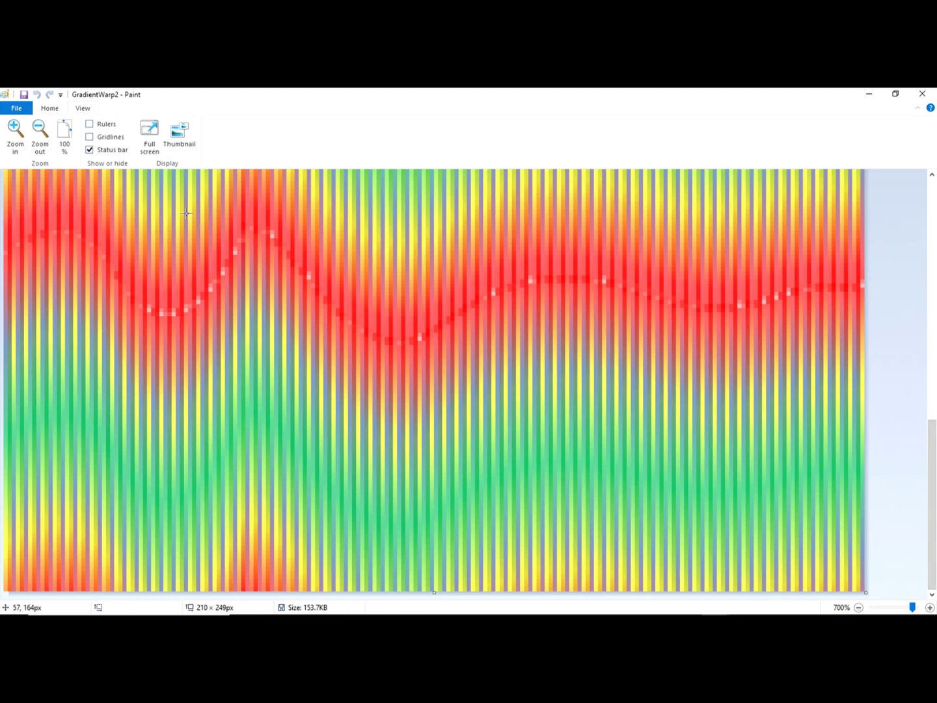
Step: Switch to the weaving program with the 8 shaft rosepath 3-1-1-3 draft and open the full colour controls for the warp
{"action": "mouse_move", "coordinate": [155, 614]}
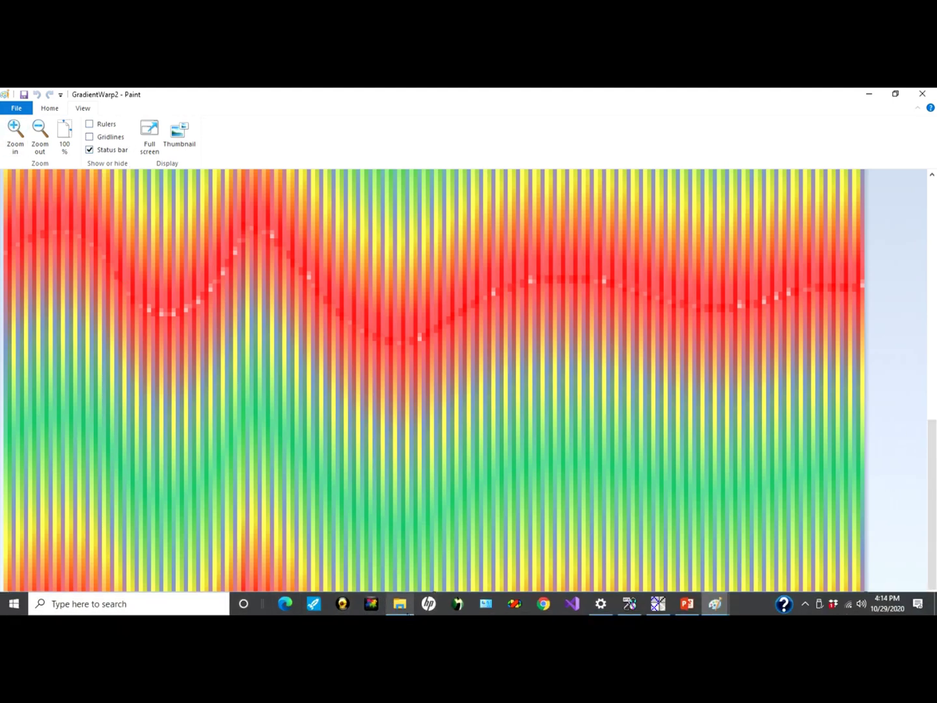
{"action": "left_click", "coordinate": [656, 604]}
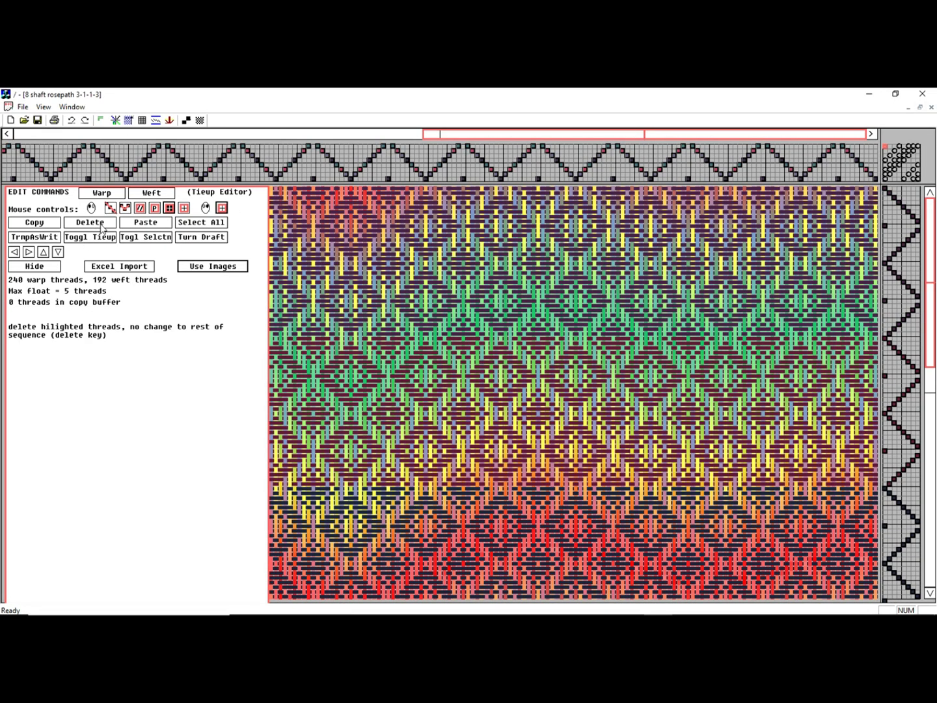
{"action": "left_click", "coordinate": [103, 193]}
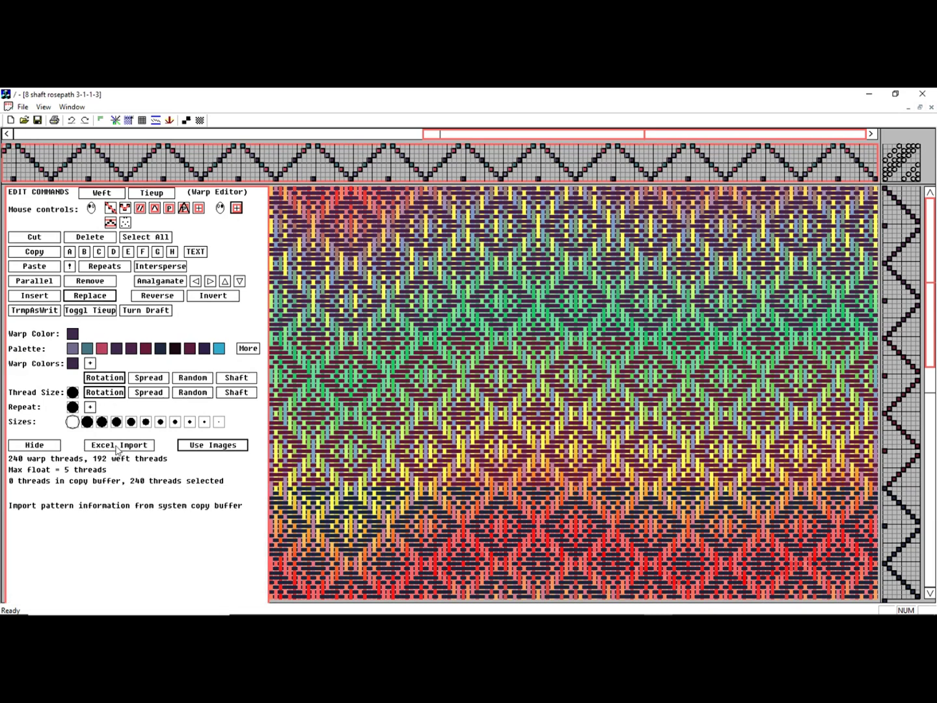
{"action": "left_click", "coordinate": [249, 349]}
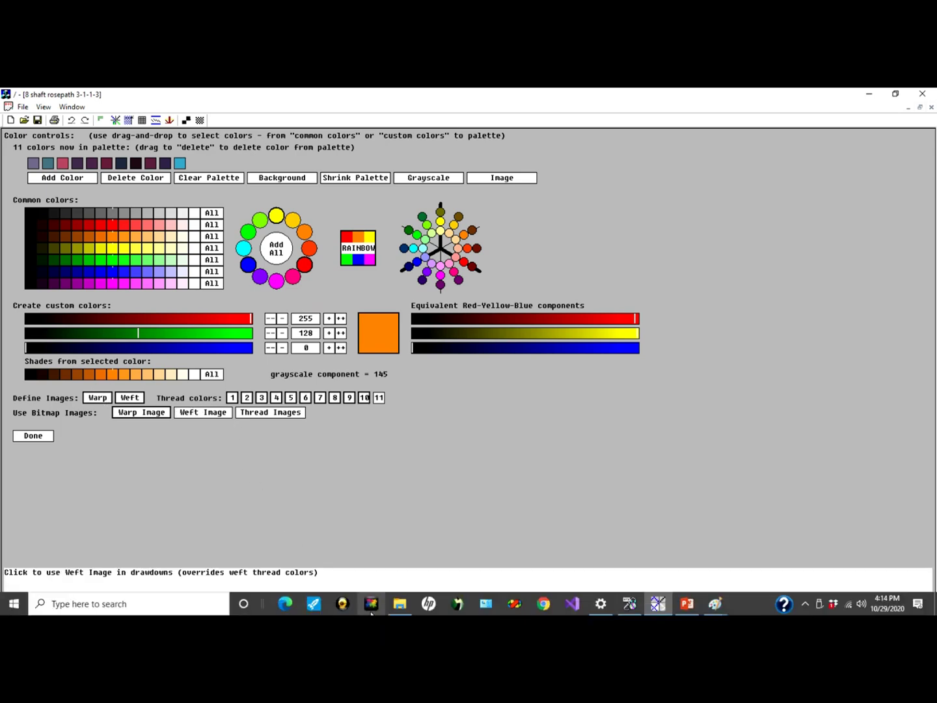
Step: Switch to File Explorer and copy the GradientWarp2 image file from the BitmapPattern folder
{"action": "left_click", "coordinate": [400, 604]}
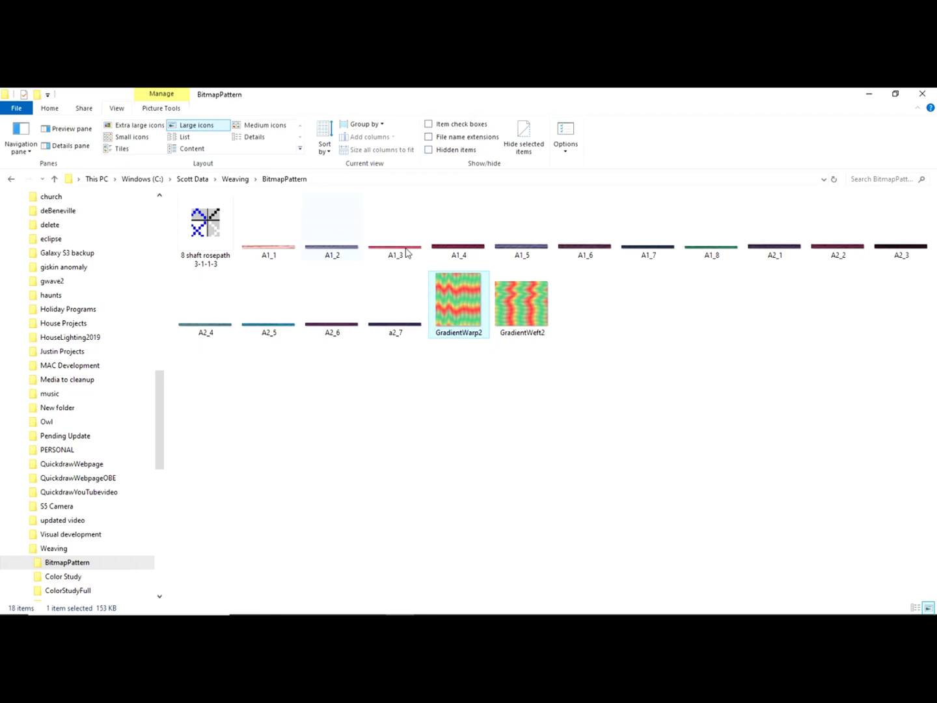
{"action": "double_click", "coordinate": [457, 334]}
{"action": "right_click", "coordinate": [459, 337]}
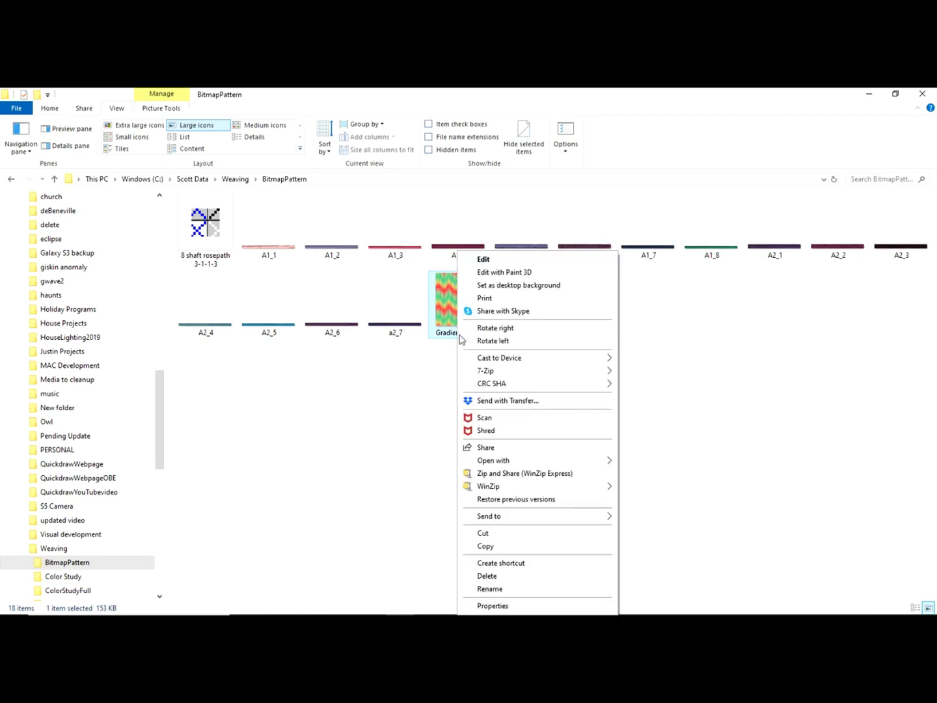
{"action": "left_click", "coordinate": [486, 546]}
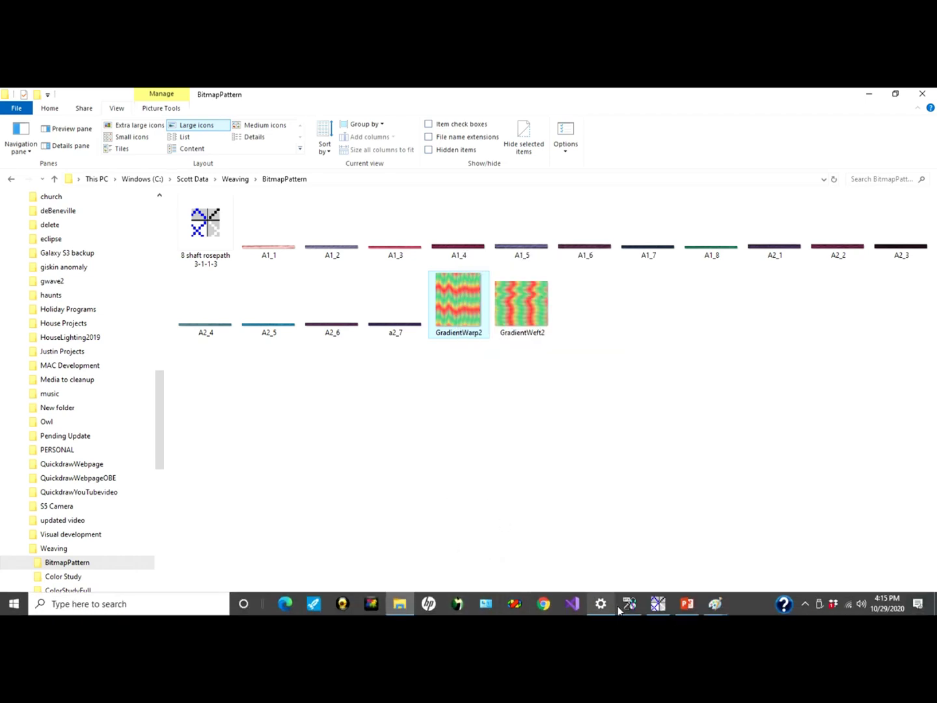
Step: Switch back to the weaving program, remove the draft's existing warp image and define it again from the copied GradientWarp2 file
{"action": "left_click", "coordinate": [658, 604]}
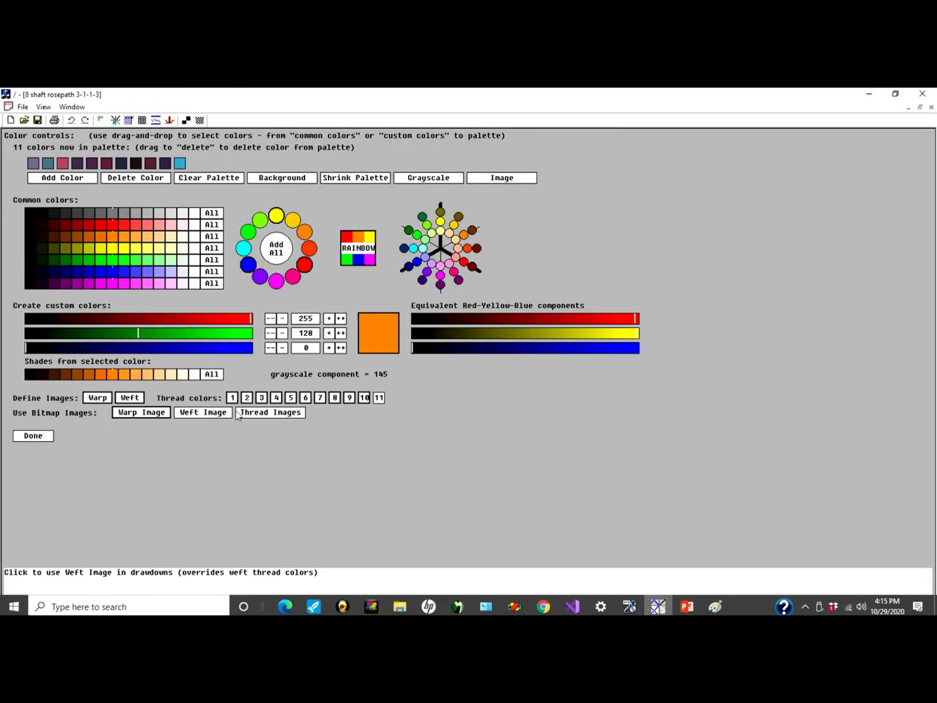
{"action": "left_click", "coordinate": [97, 399]}
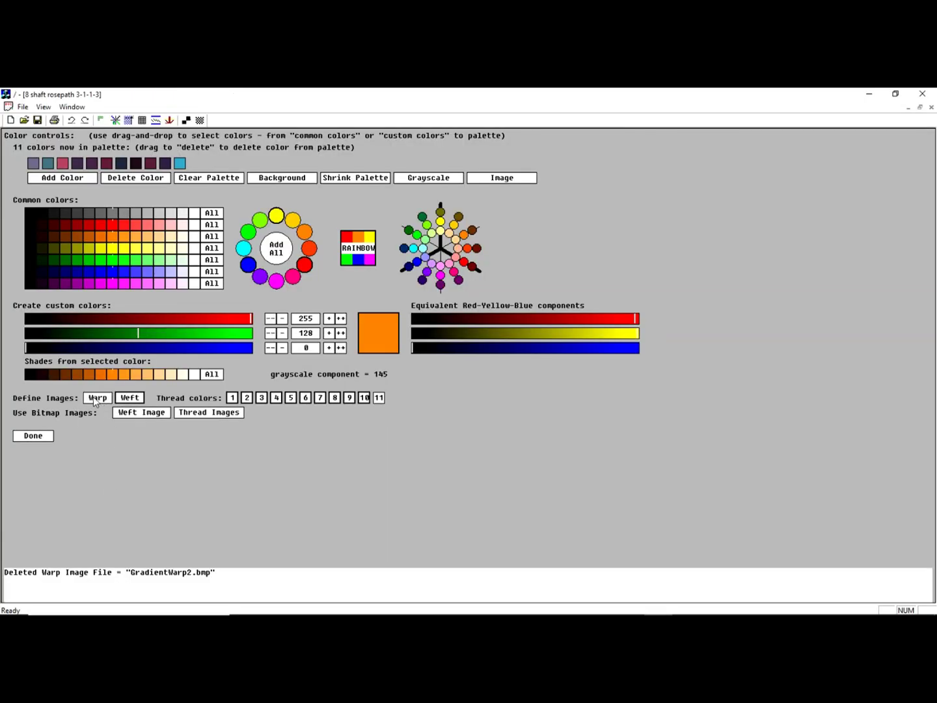
{"action": "left_click", "coordinate": [95, 398]}
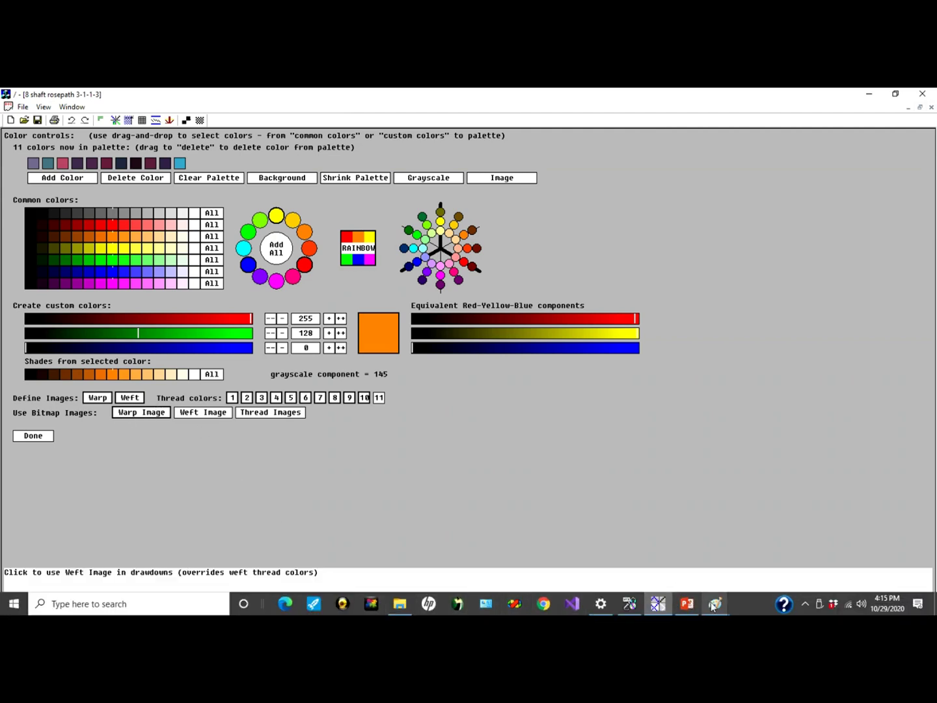
Step: Switch to the GradientWarp2 image in Paint and rotate it 90° to the right so its stripes run horizontally
{"action": "mouse_move", "coordinate": [715, 603]}
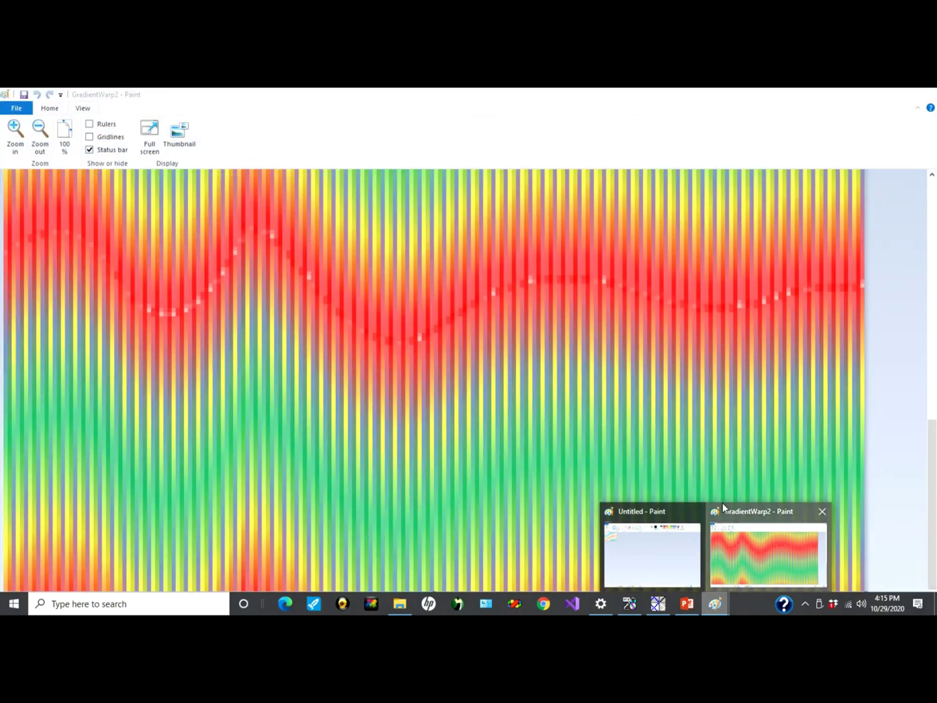
{"action": "left_click", "coordinate": [718, 542]}
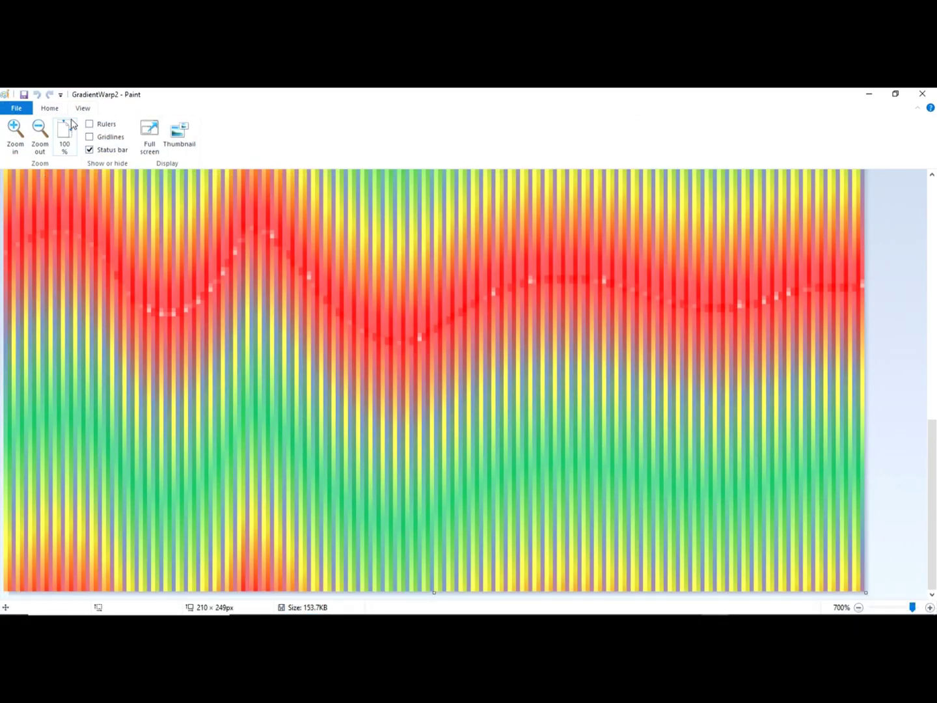
{"action": "left_click", "coordinate": [50, 109]}
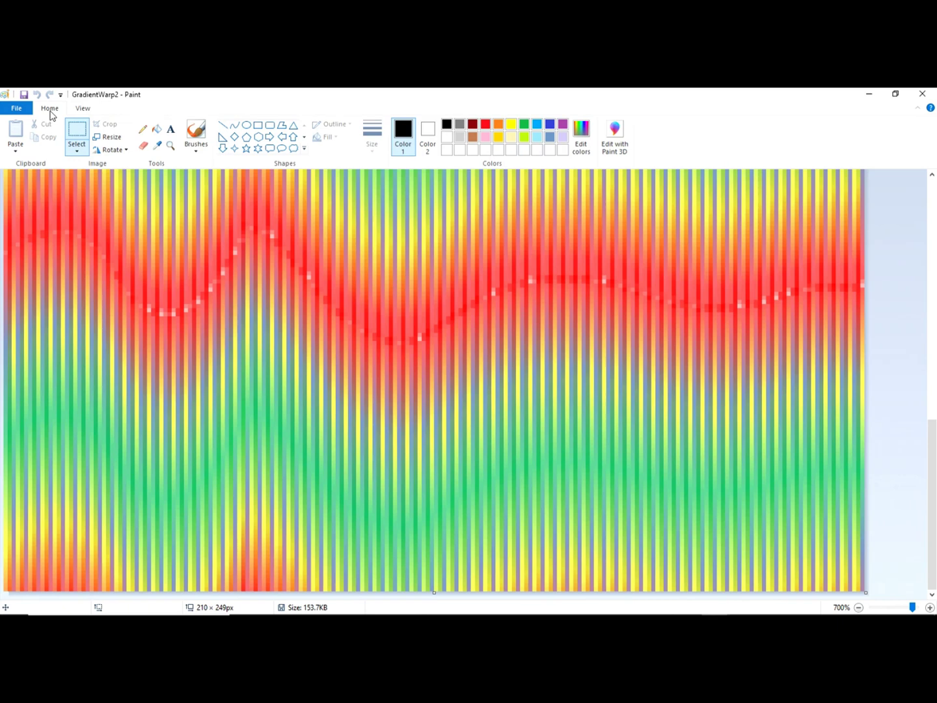
{"action": "left_click", "coordinate": [109, 149]}
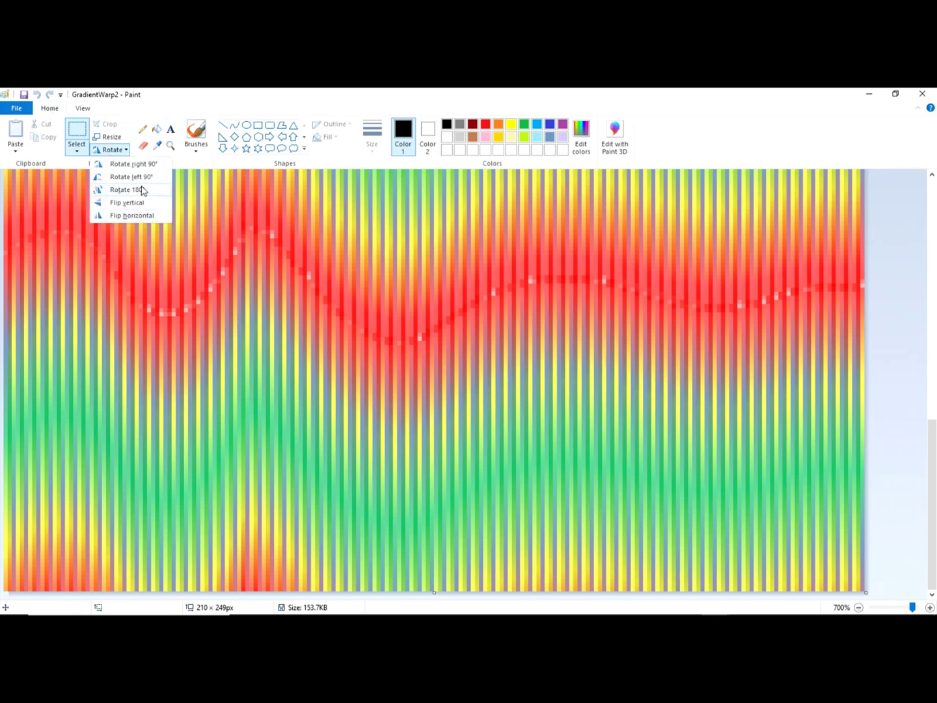
{"action": "left_click", "coordinate": [146, 165]}
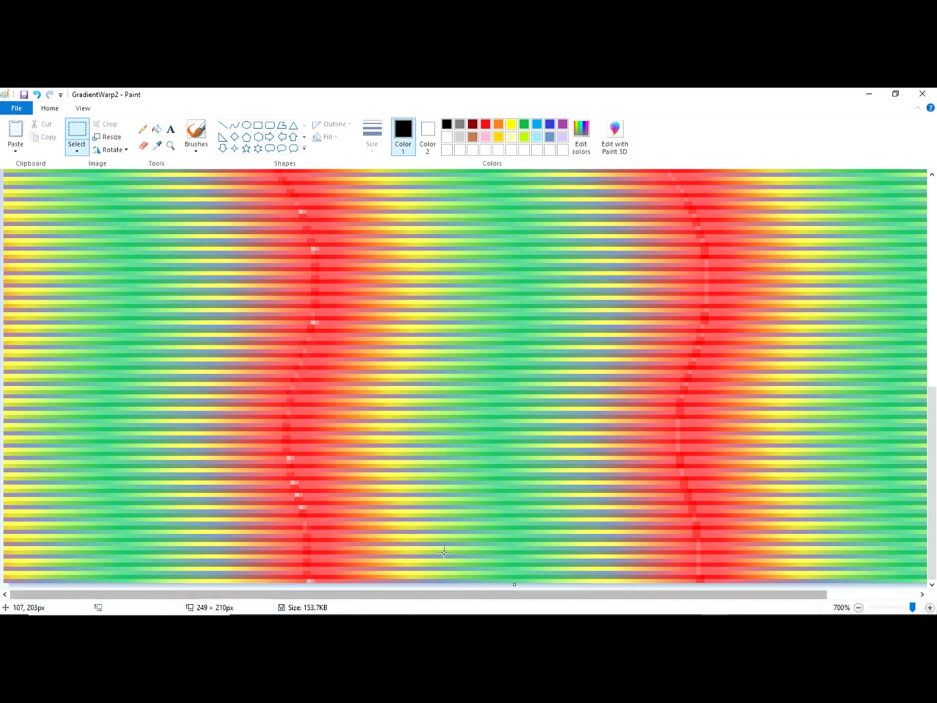
Step: Return to the weaving program, use the weft image together with the warp image, and view the drawdown both whole and close up
{"action": "left_click", "coordinate": [665, 605]}
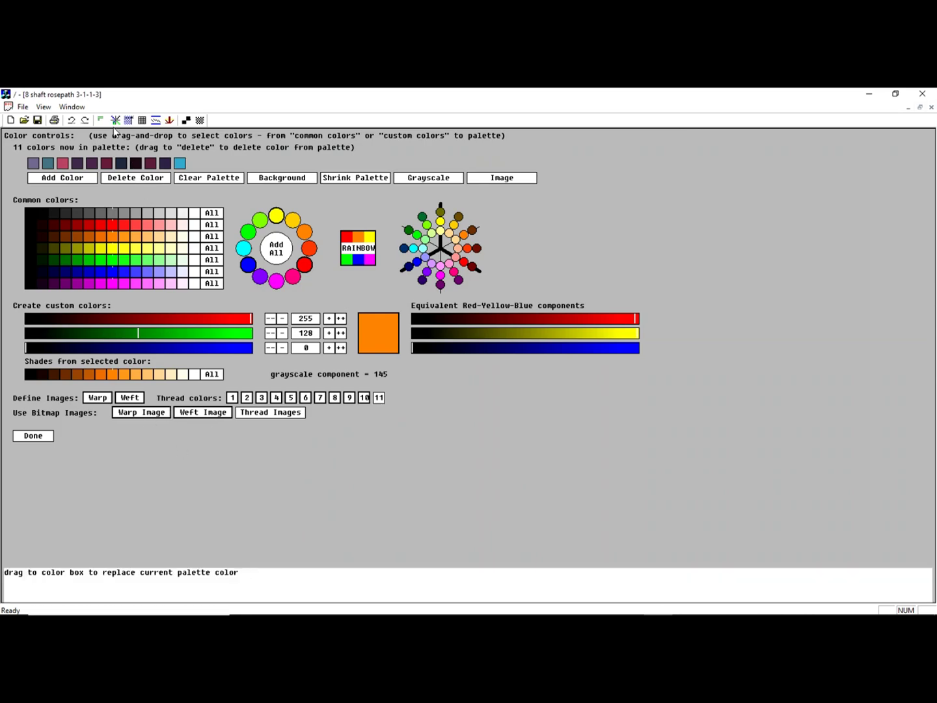
{"action": "left_click", "coordinate": [33, 436]}
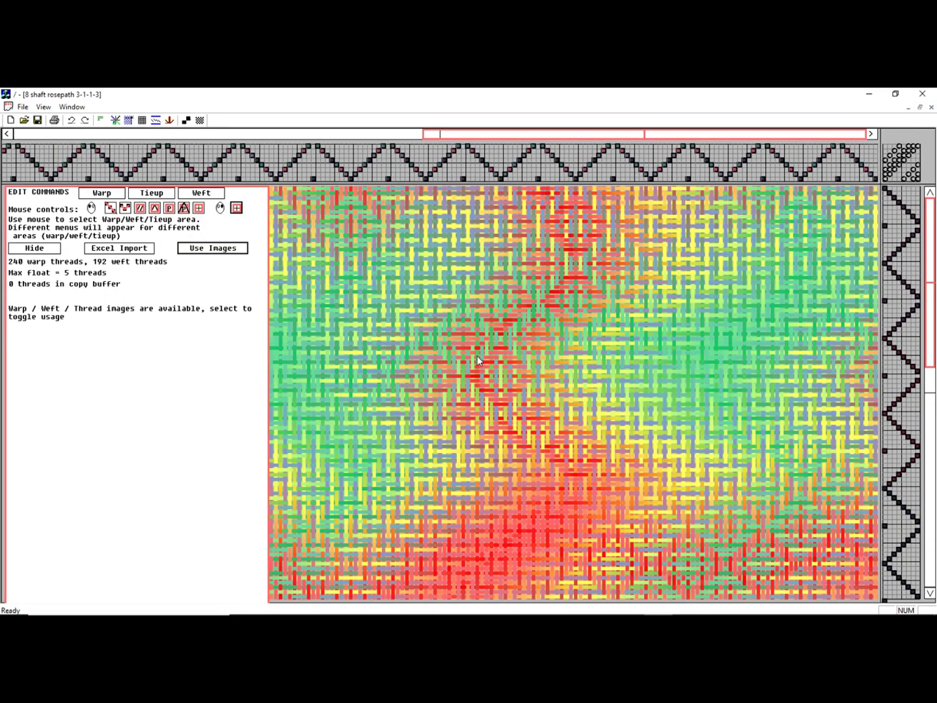
{"action": "scroll", "coordinate": [479, 360], "scroll_direction": "down", "scroll_amount": 5}
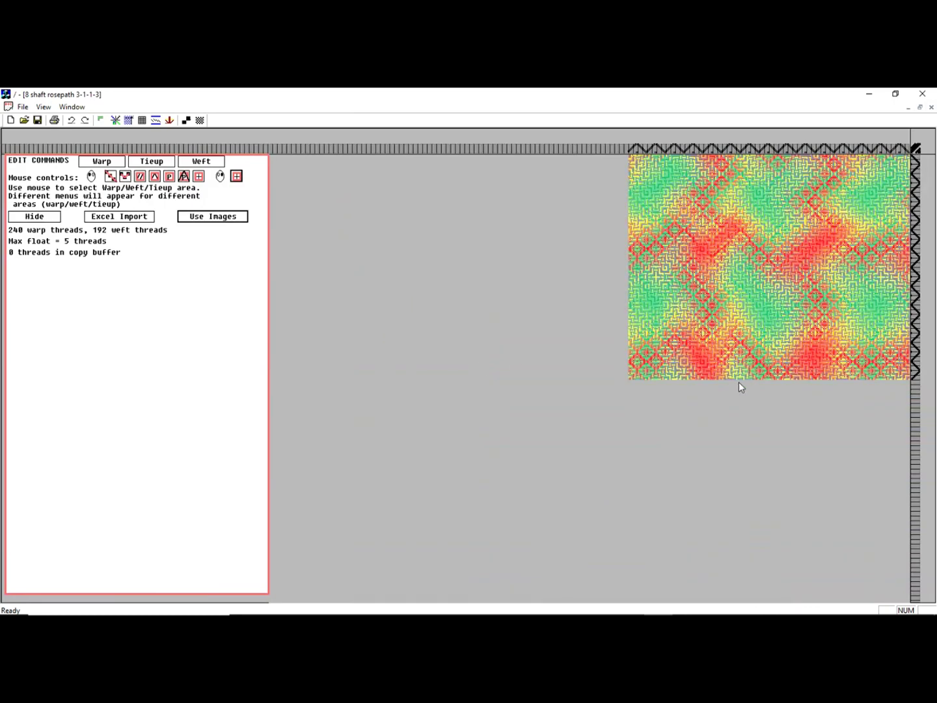
{"action": "scroll", "coordinate": [747, 384], "scroll_direction": "up", "scroll_amount": 4}
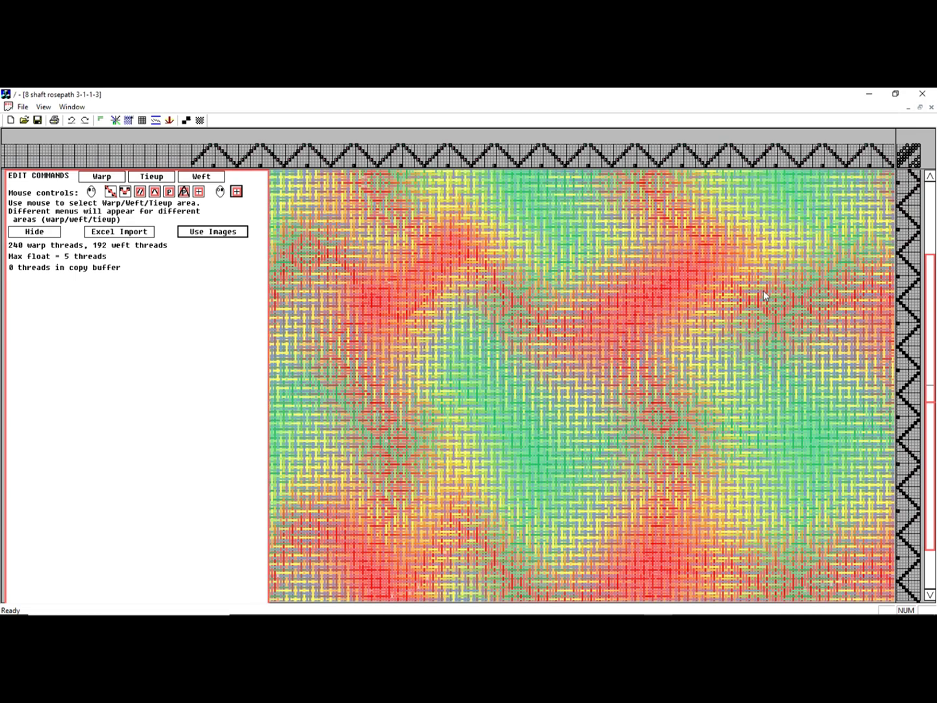
{"action": "scroll", "coordinate": [727, 342], "scroll_direction": "down", "scroll_amount": 4}
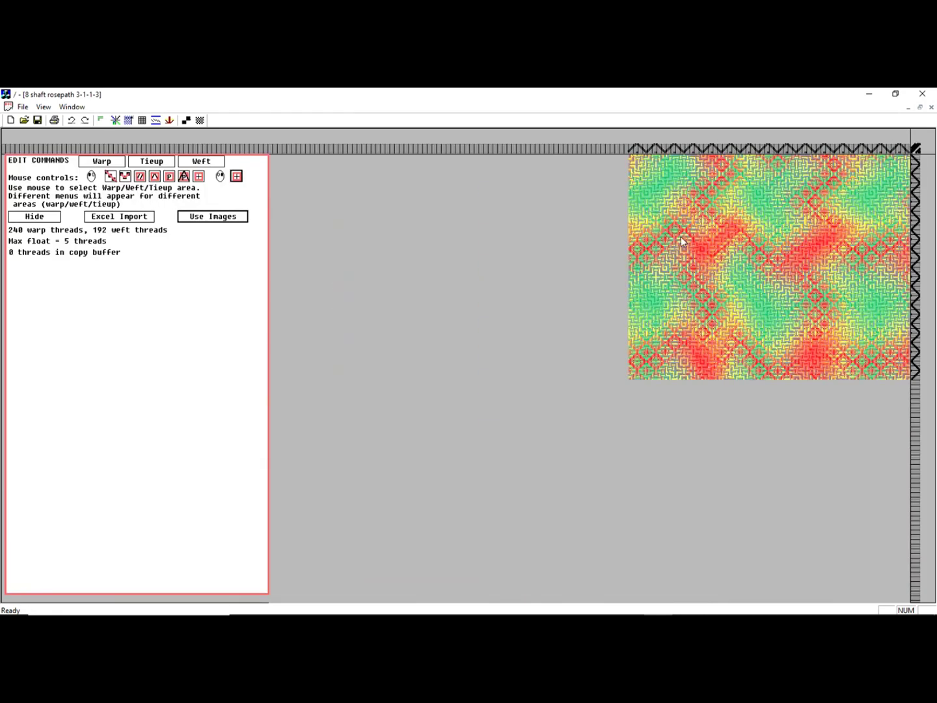